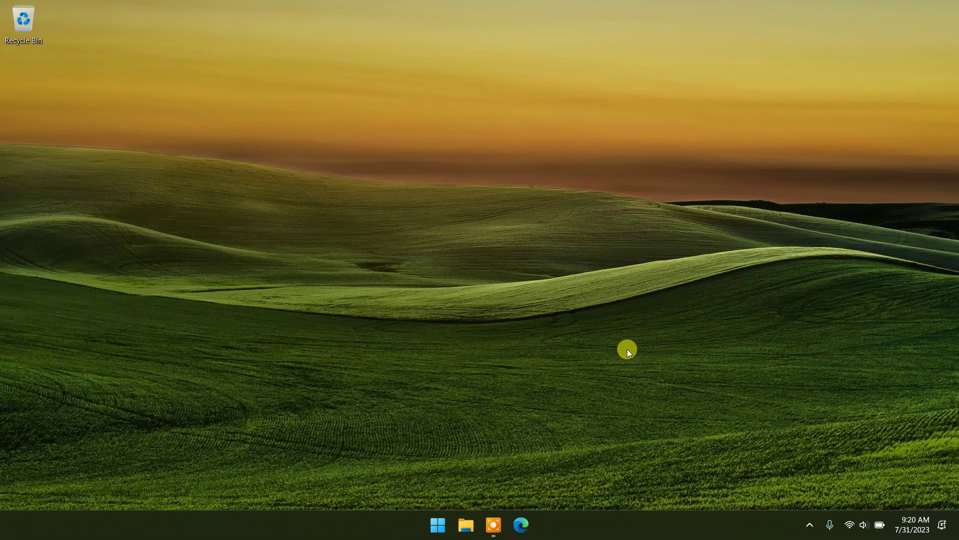
Launch Edge, search Bing for 'aoemi part', and open the official AOMEI Partition Assistant page
click(526, 524)
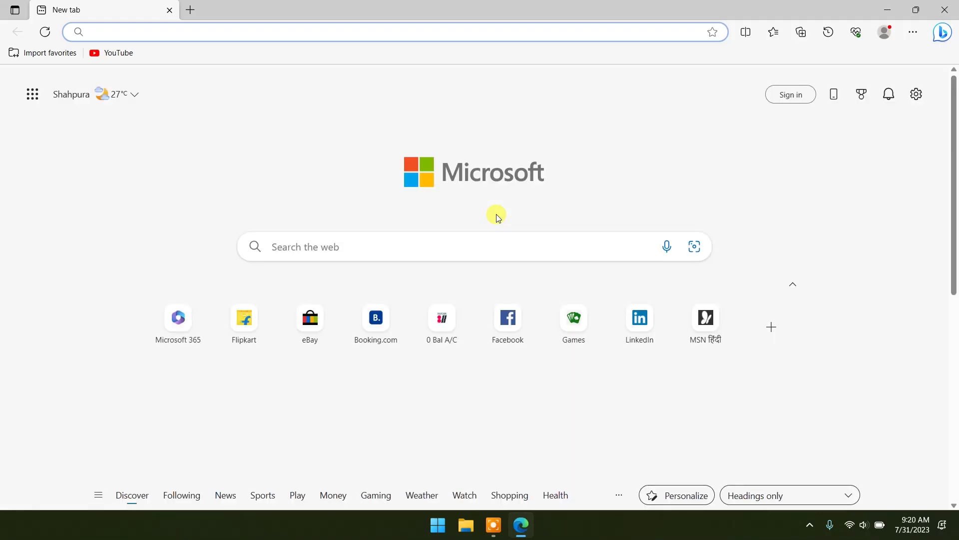
click(333, 249)
text(aoem)
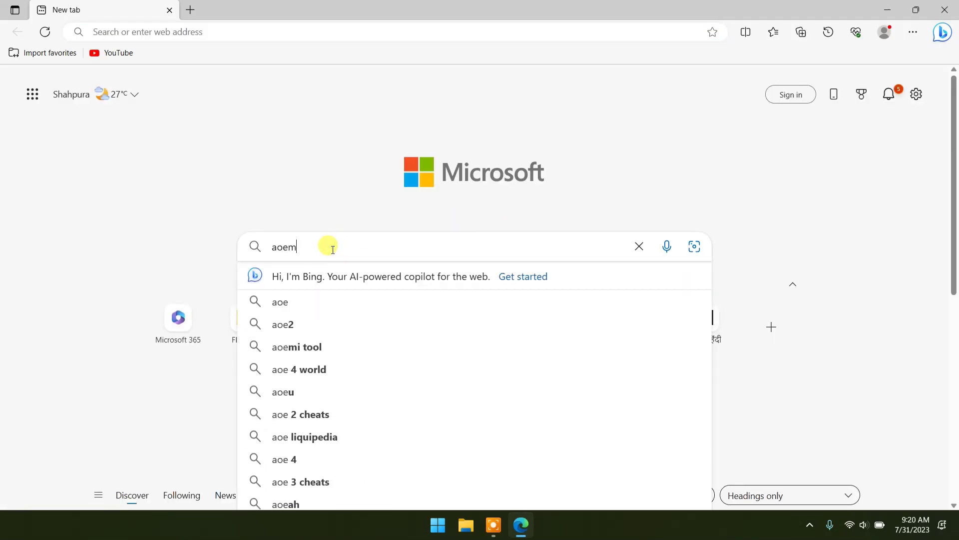
text(i partition assistant)
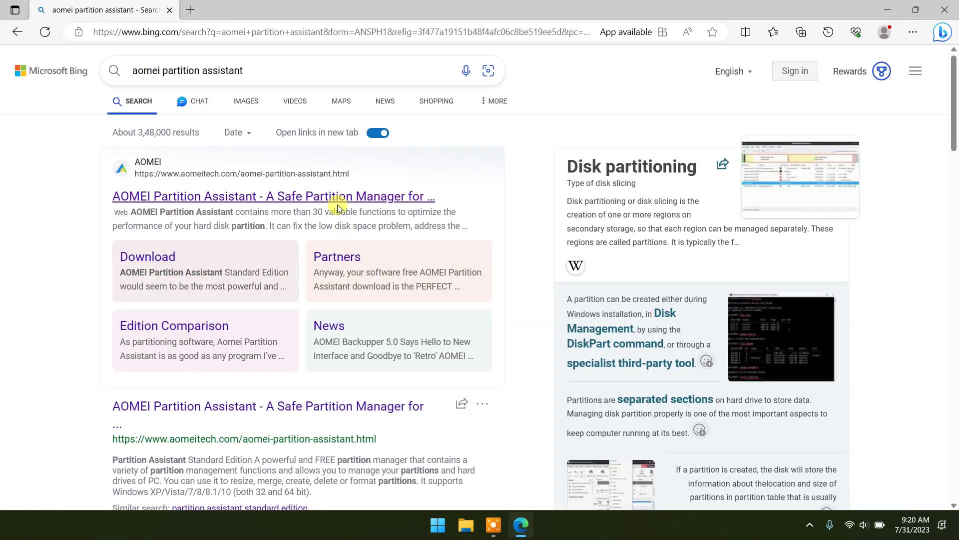
click(337, 197)
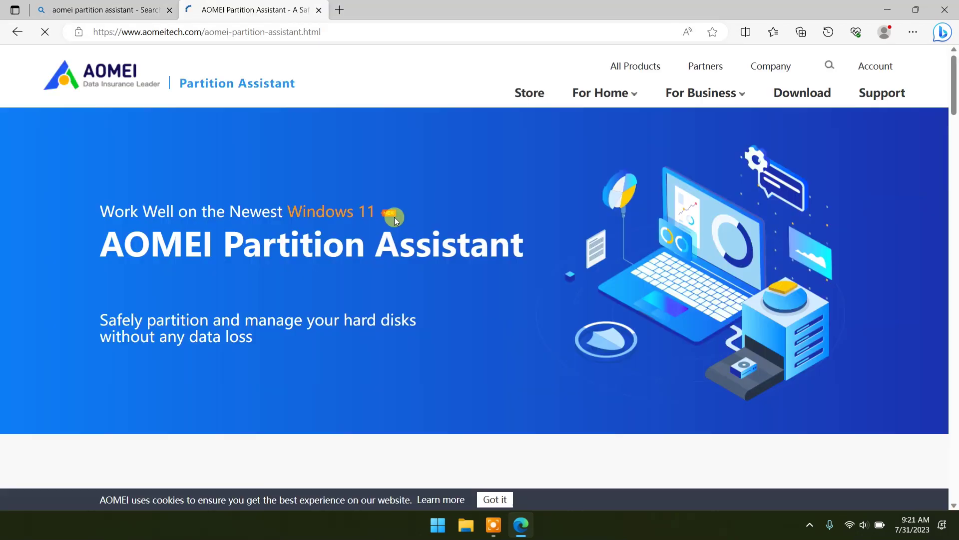
Scroll the AOMEI page, close the Flash Sale popup, and check the installer download
scroll(406, 206, down, 5)
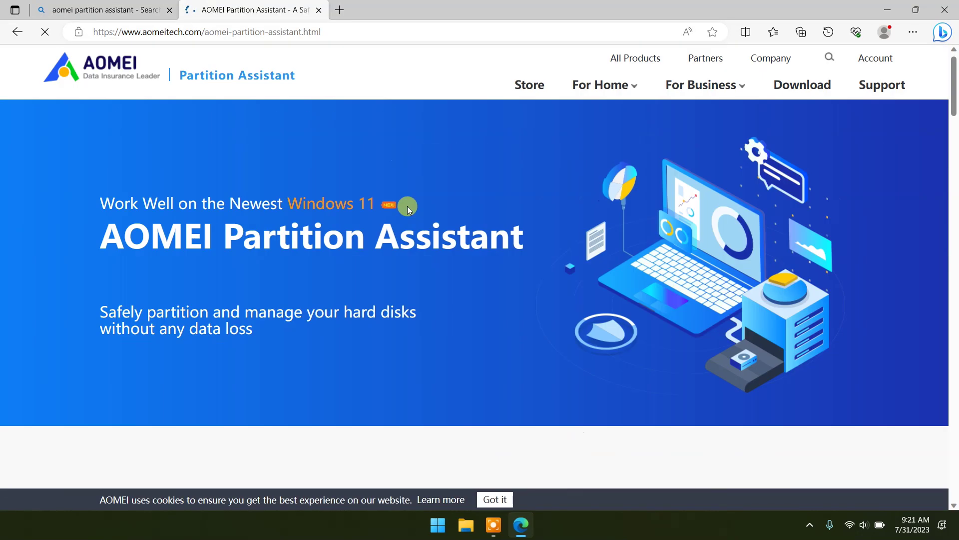
scroll(411, 197, down, 5)
scroll(415, 192, down, 10)
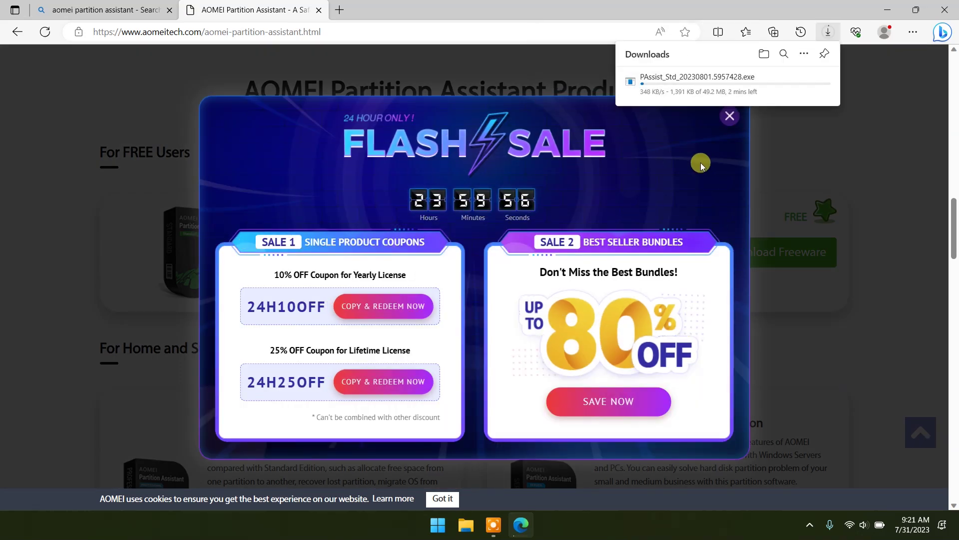
click(729, 116)
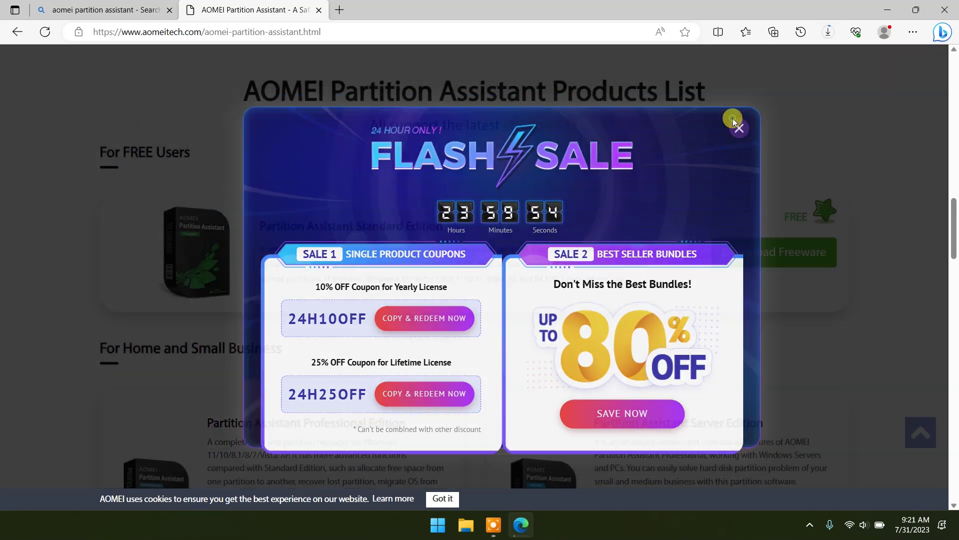
click(828, 33)
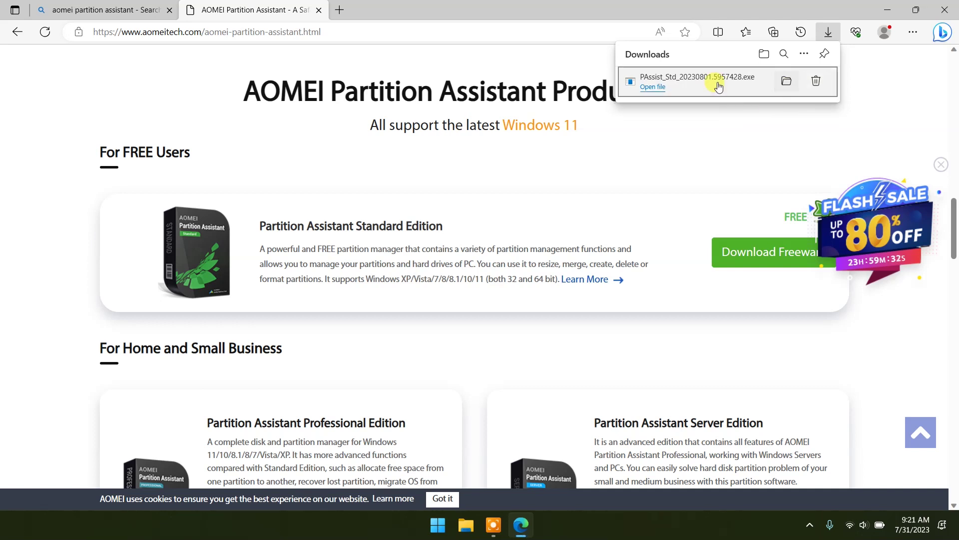
Install Partition Assistant in English, skip the Pro upgrade offer, and launch it with Enjoy Now
click(489, 285)
click(887, 10)
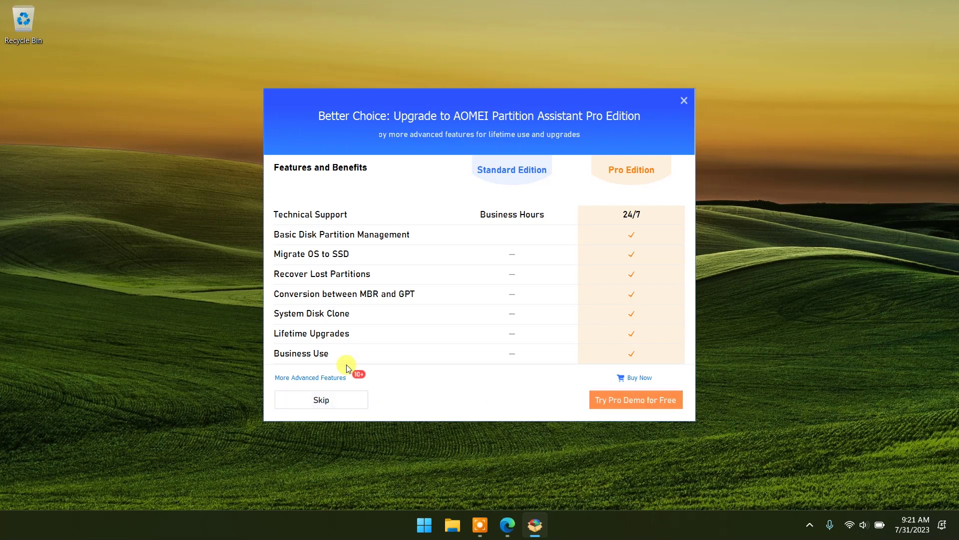
click(311, 402)
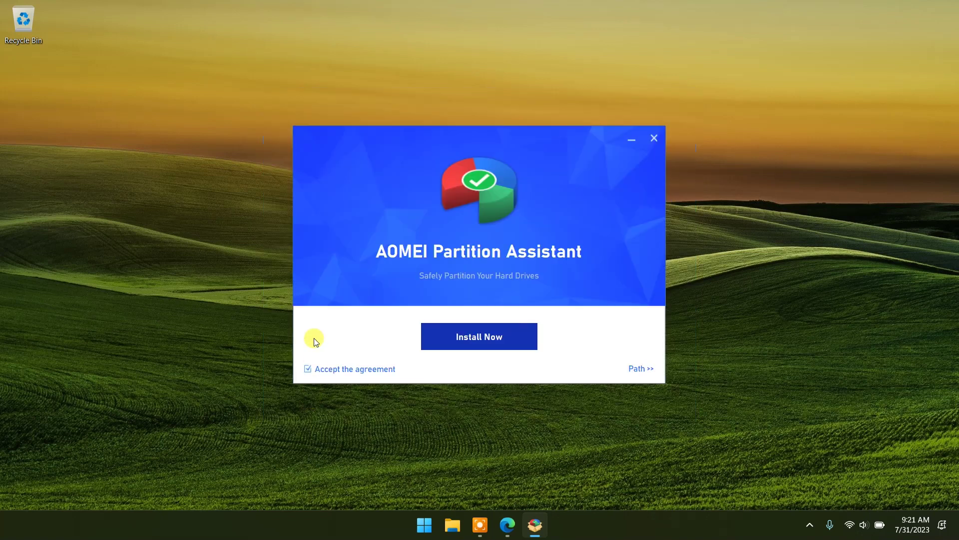
click(492, 336)
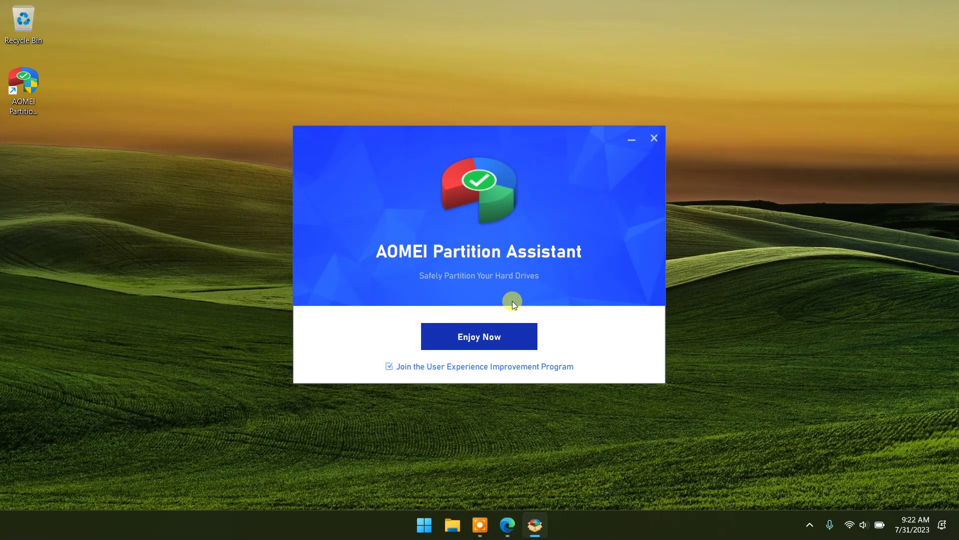
click(481, 340)
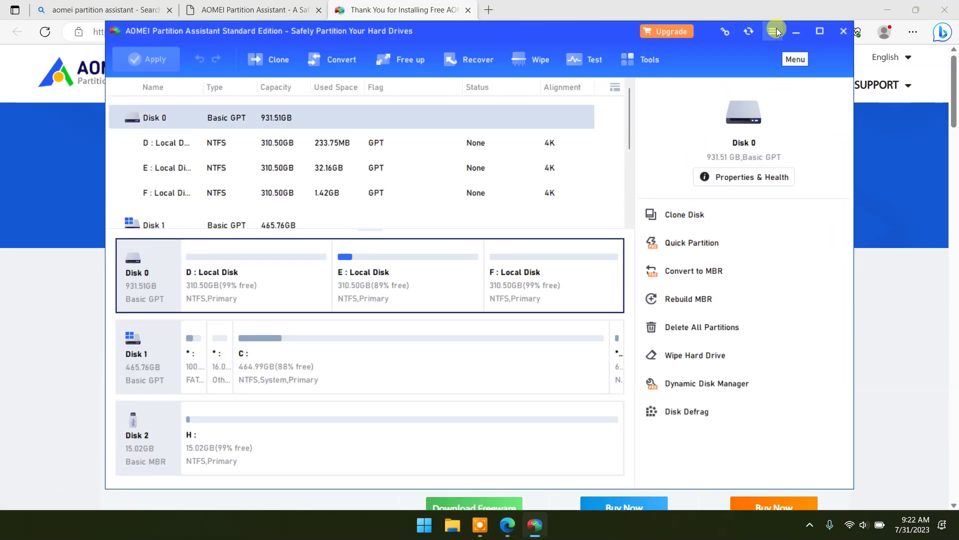
Minimize Partition Assistant and scroll the diskpart.com pricing table to the resize, shrink and format line
click(801, 37)
scroll(616, 256, down, 5)
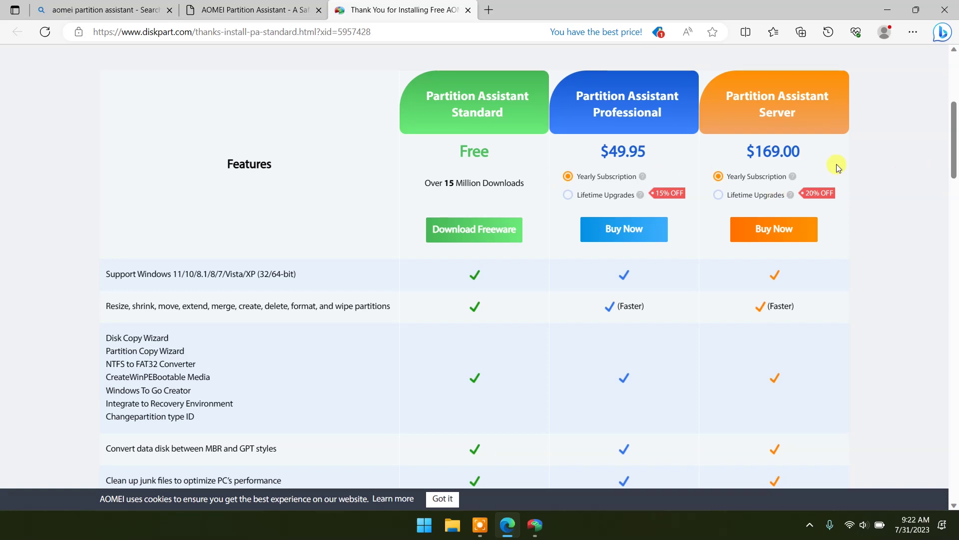
drag(954, 152, 954, 179)
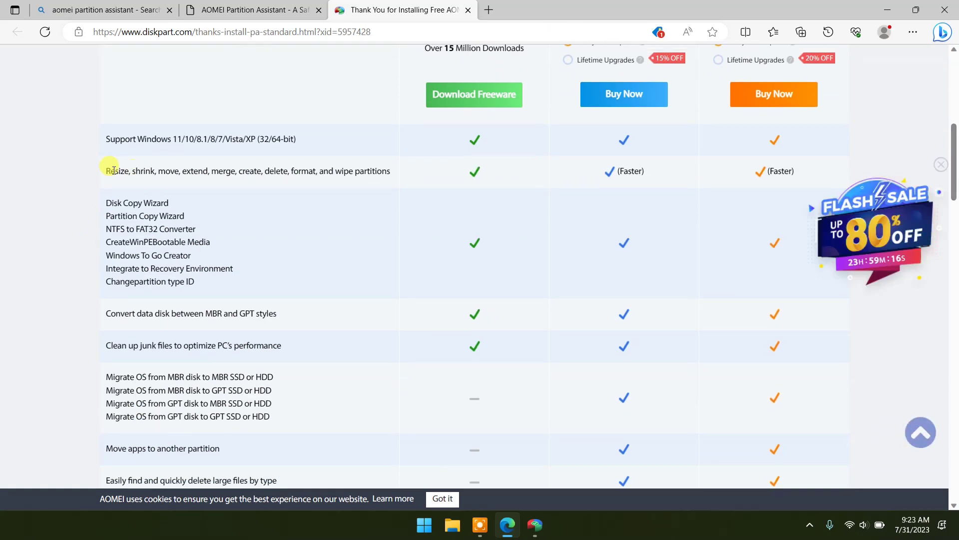
drag(106, 171, 353, 170)
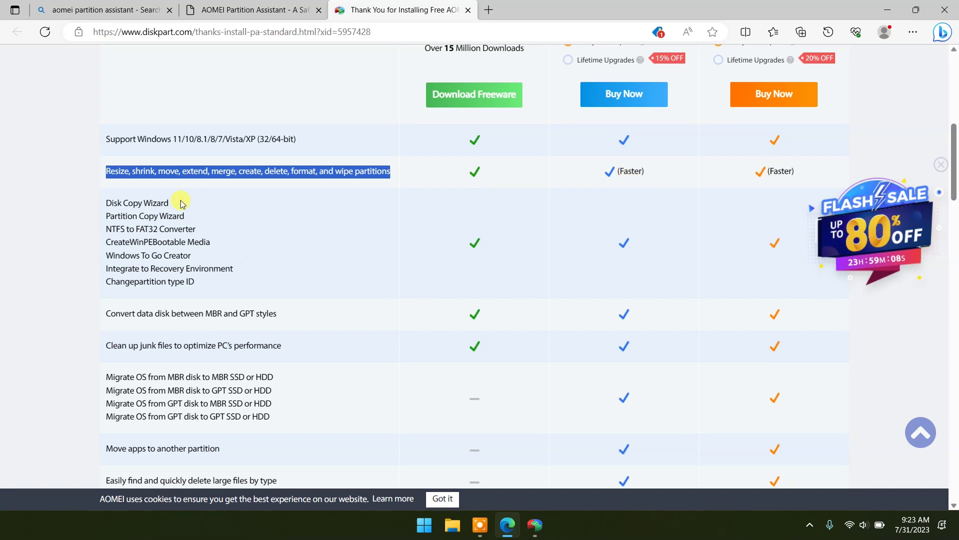
Select the feature lines from Disk Copy Wizard to Migrate OS, then scroll further down the comparison
drag(107, 203, 194, 282)
scroll(321, 279, down, 3)
click(47, 274)
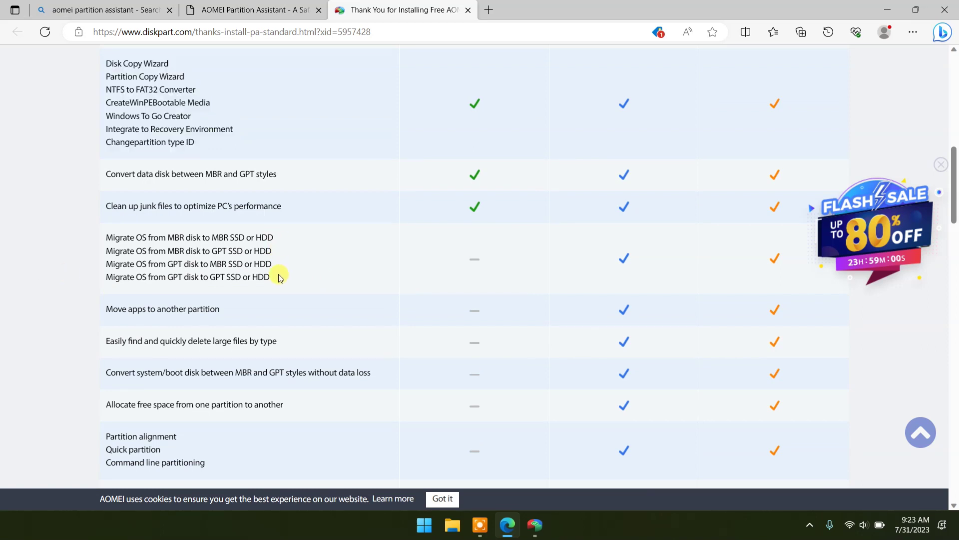
drag(278, 273, 126, 244)
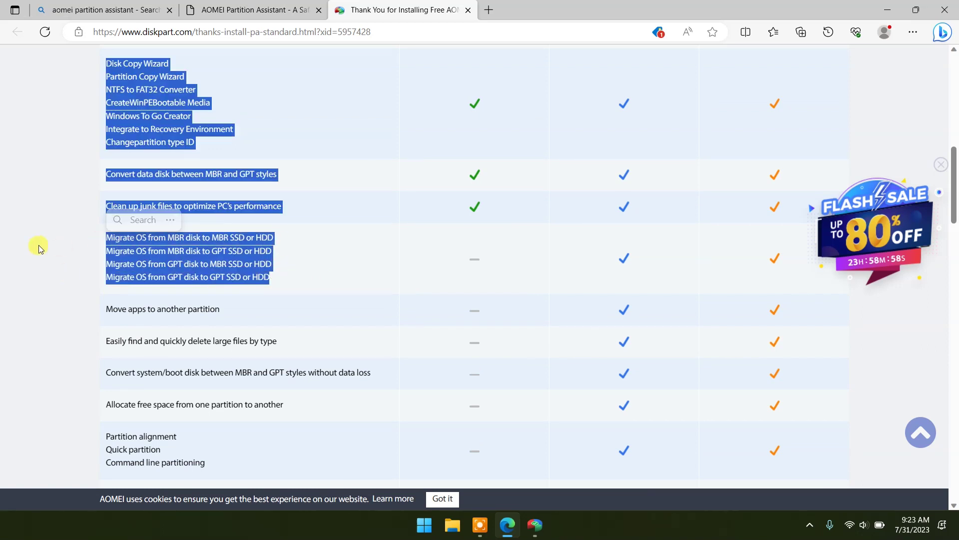
click(298, 250)
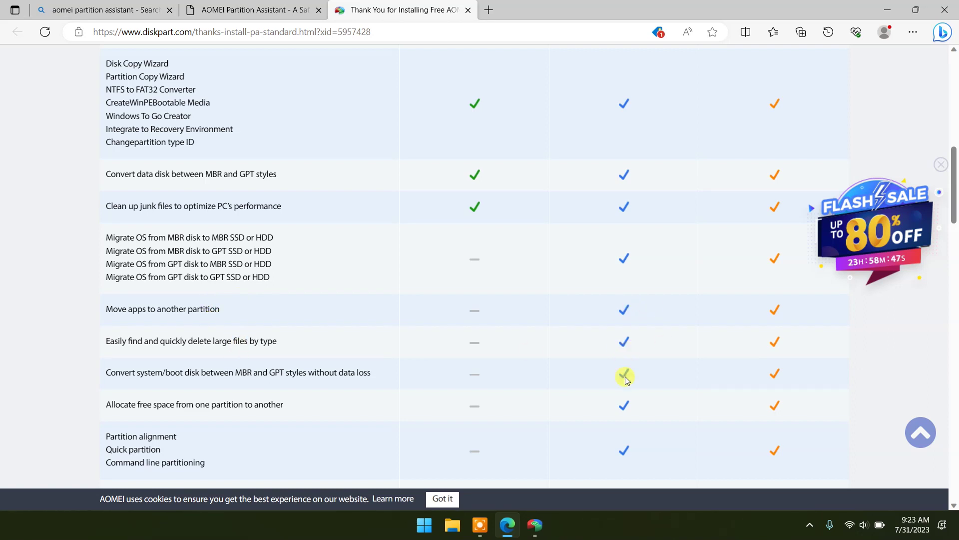
scroll(583, 295, down, 3)
scroll(583, 295, down, 5)
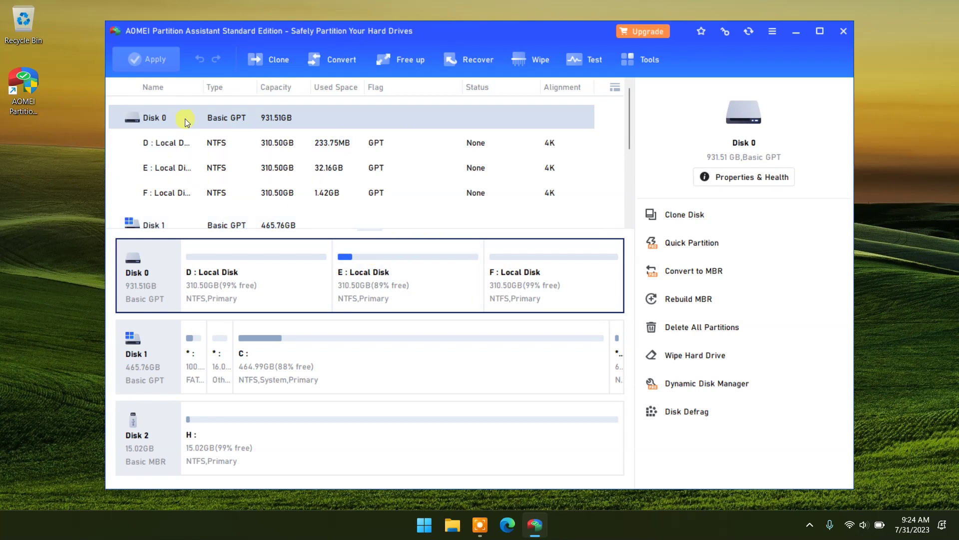
Scroll the disk view and inspect the Disk 1 and Disk 2 cards
scroll(629, 122, down, 1)
drag(628, 131, 616, 216)
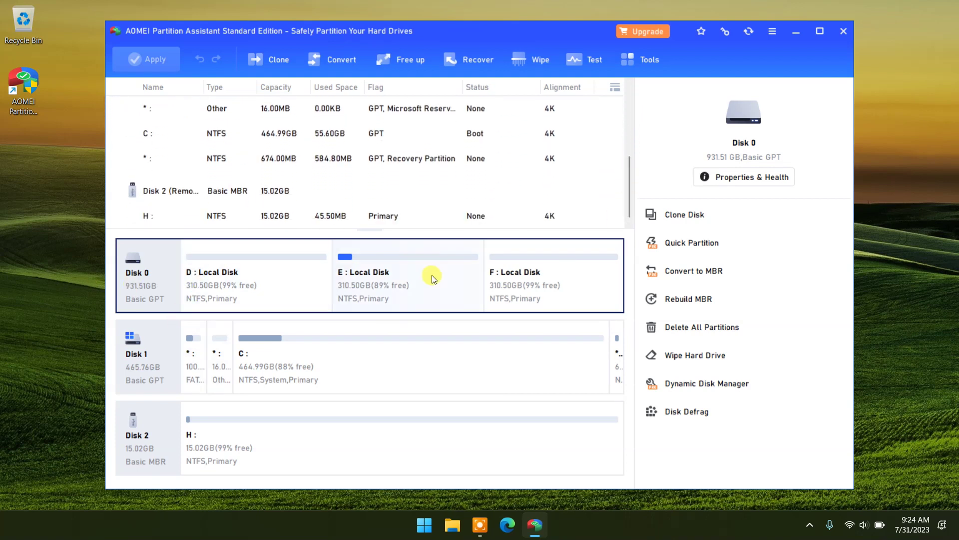
click(144, 353)
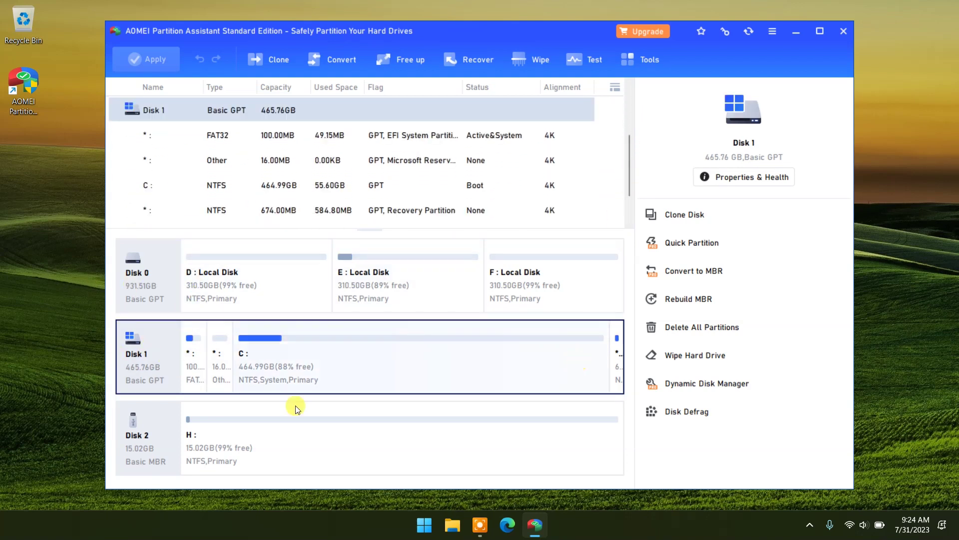
click(160, 421)
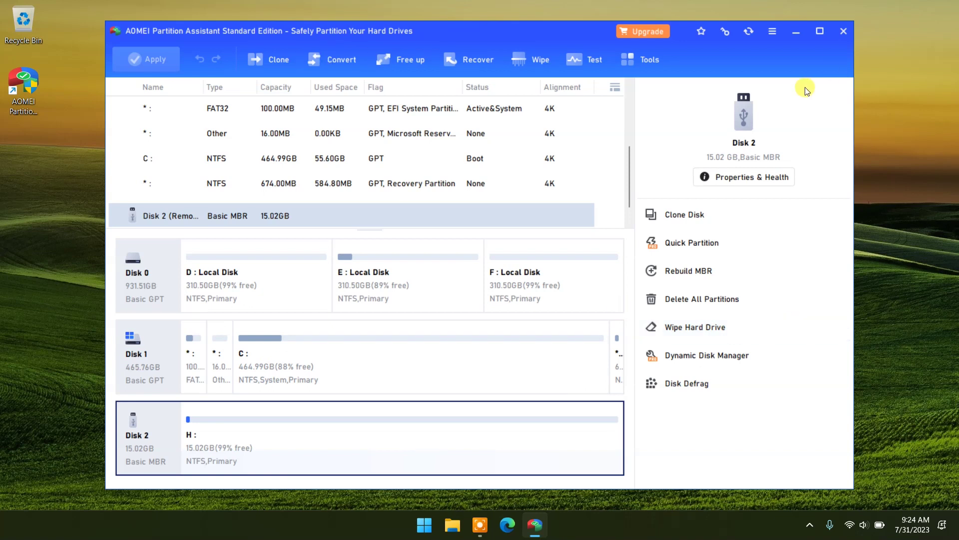
Paste the license code into the Register form and submit it
click(723, 31)
right_click(400, 222)
click(482, 276)
click(532, 223)
click(476, 240)
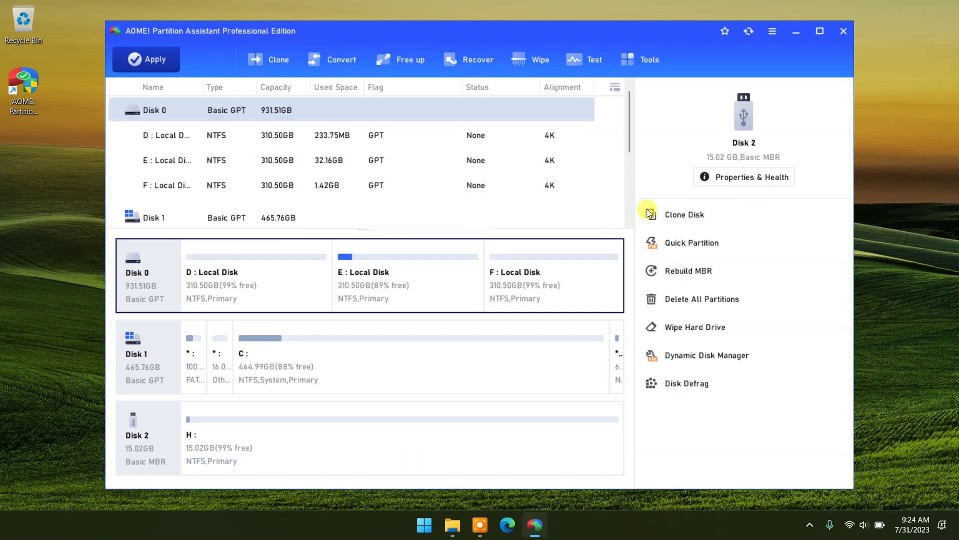
click(768, 34)
click(780, 220)
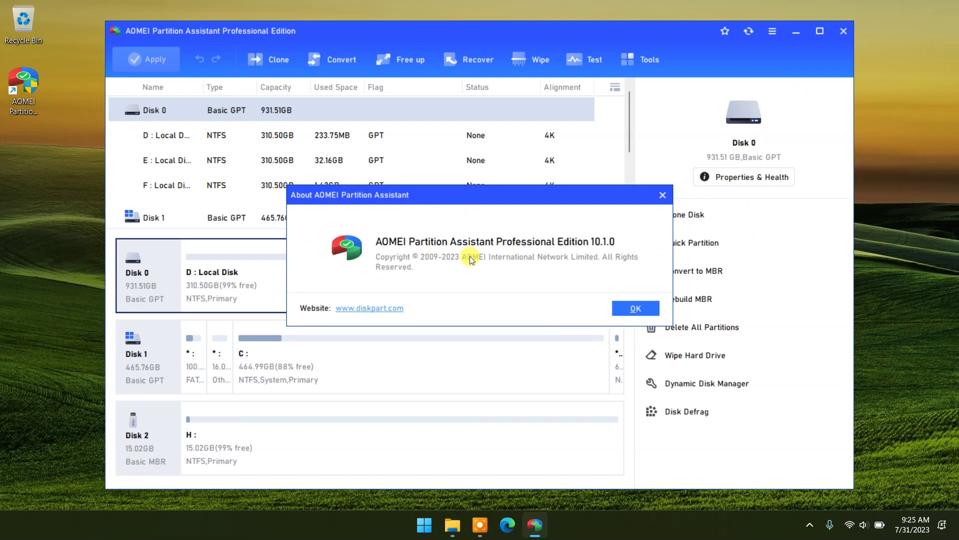
click(631, 310)
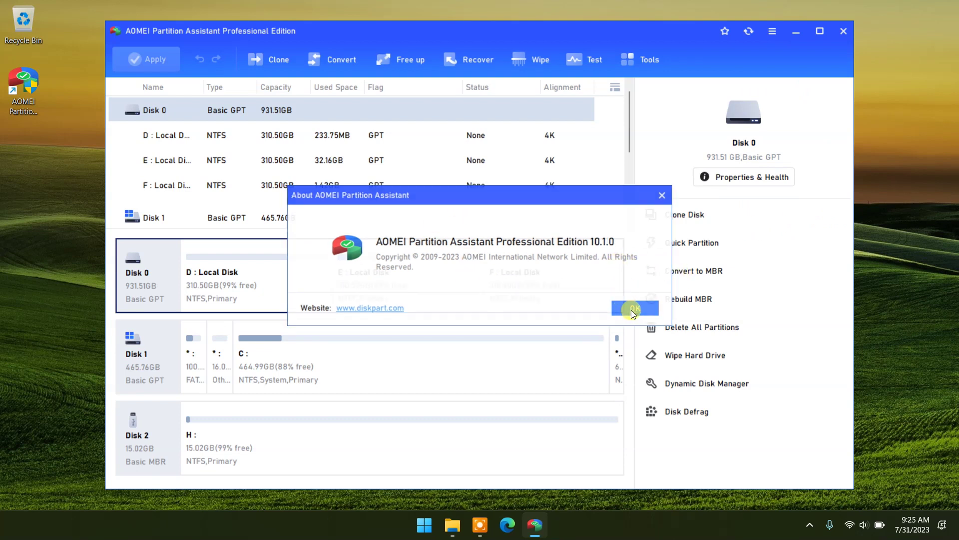
click(261, 64)
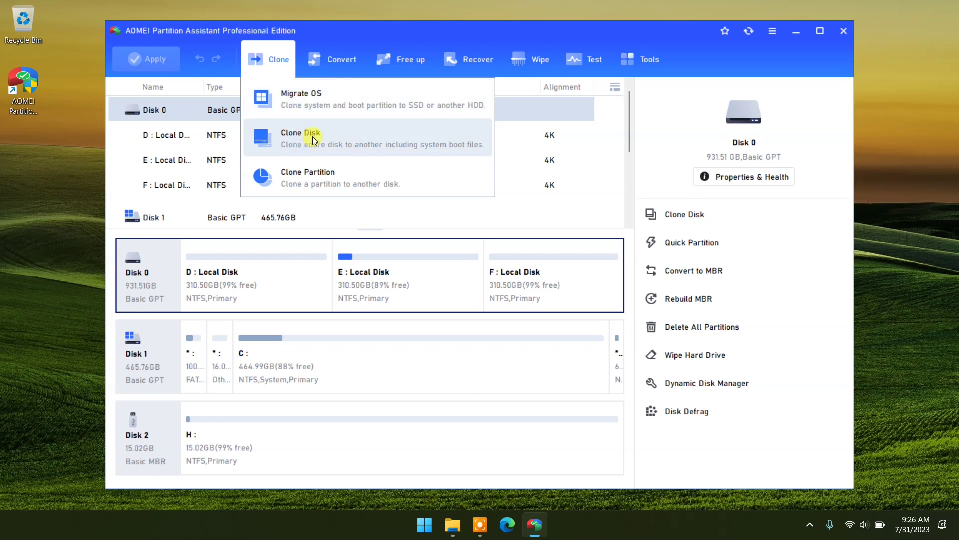
click(324, 62)
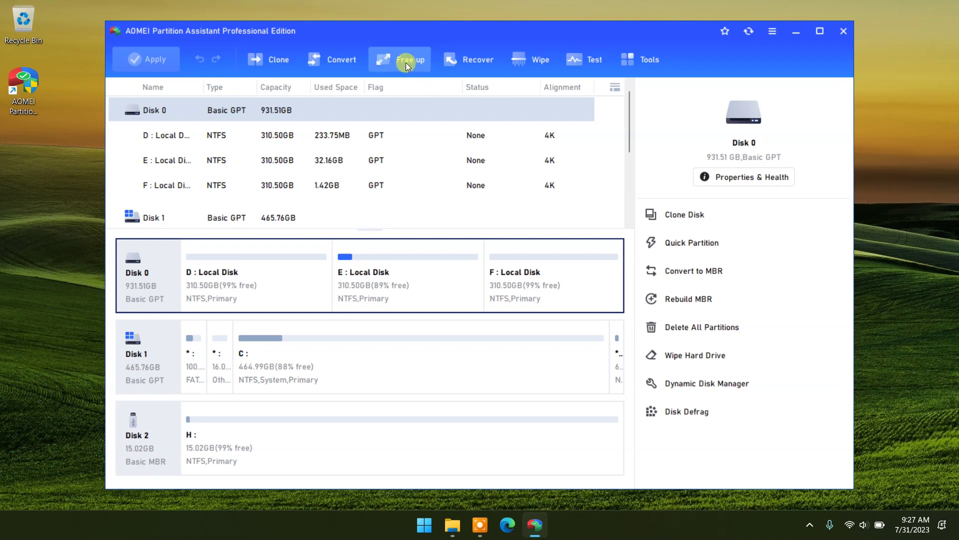
Scan with PC Cleaner, clean all 900.68 MB of junk, and go back to its start page
mouse_move(405, 63)
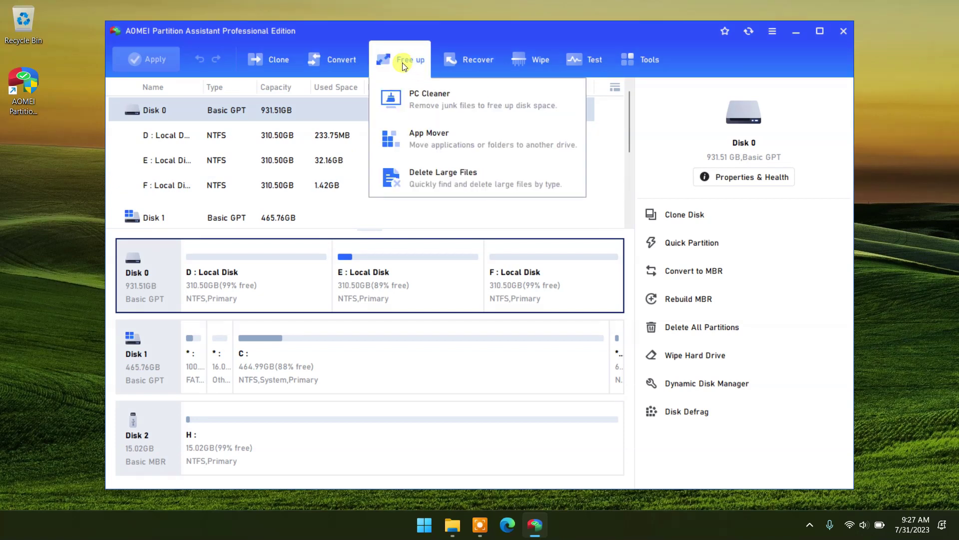
click(421, 98)
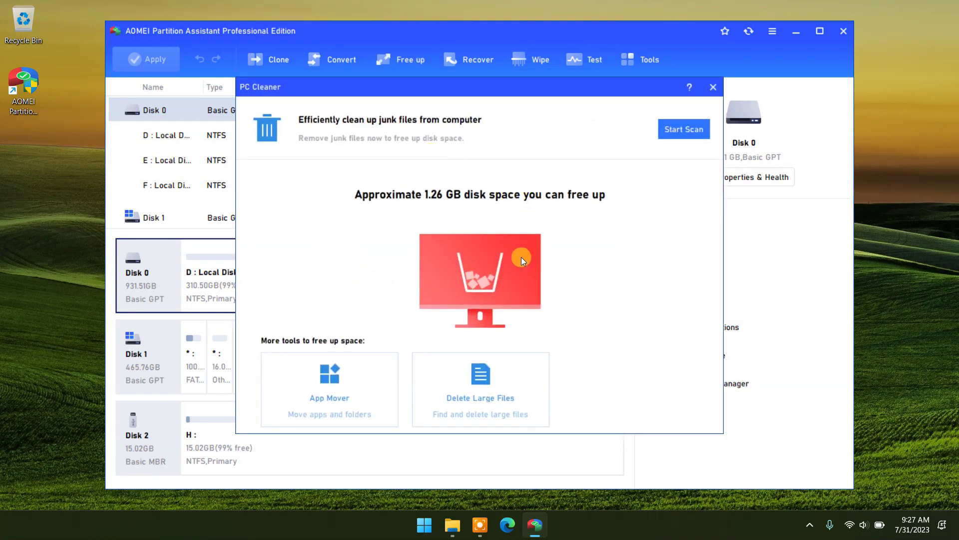
click(690, 129)
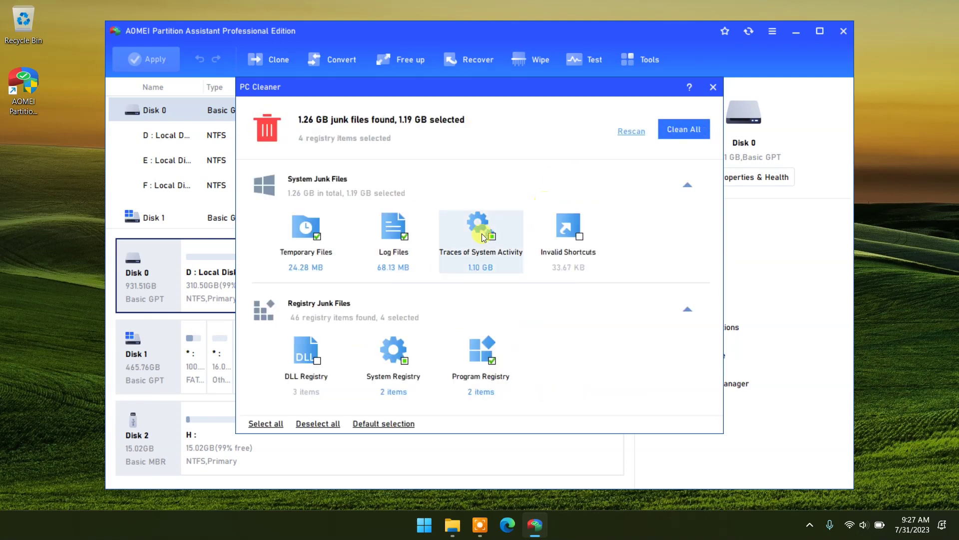
click(685, 129)
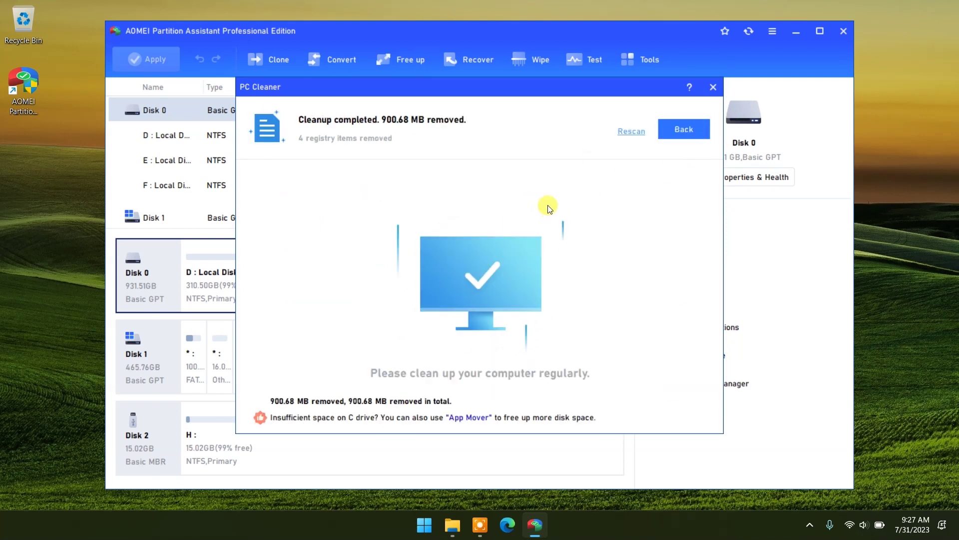
click(673, 129)
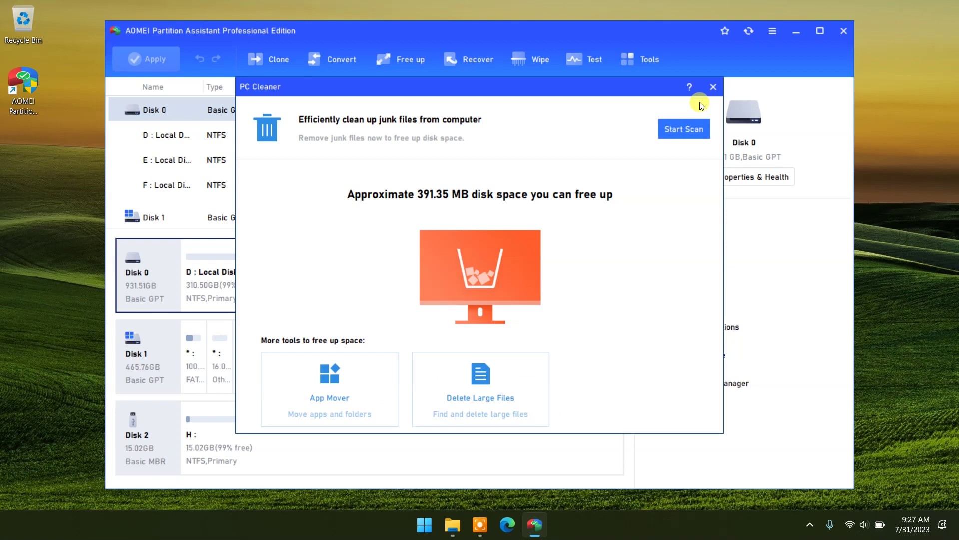
Close PC Cleaner and open App Mover's Move Apps for the C: partition
click(713, 87)
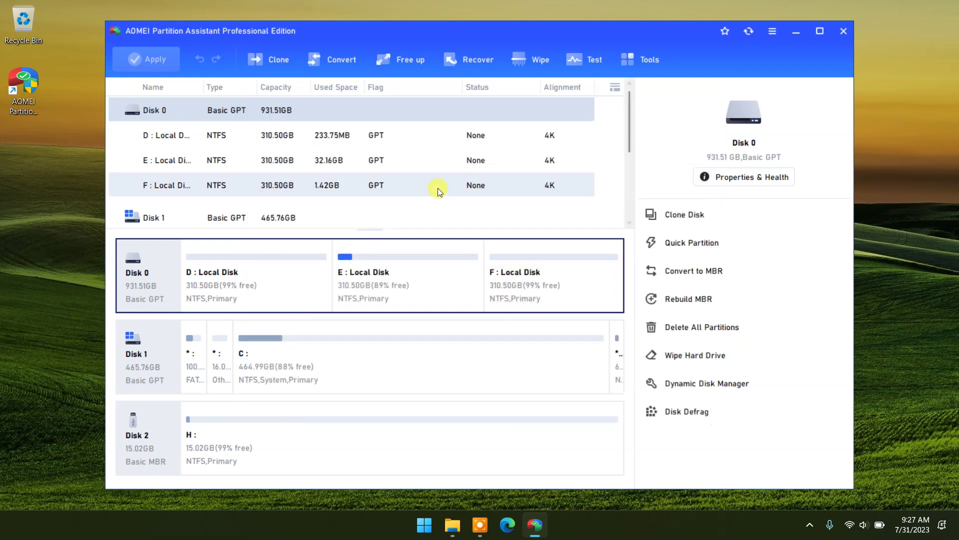
click(401, 60)
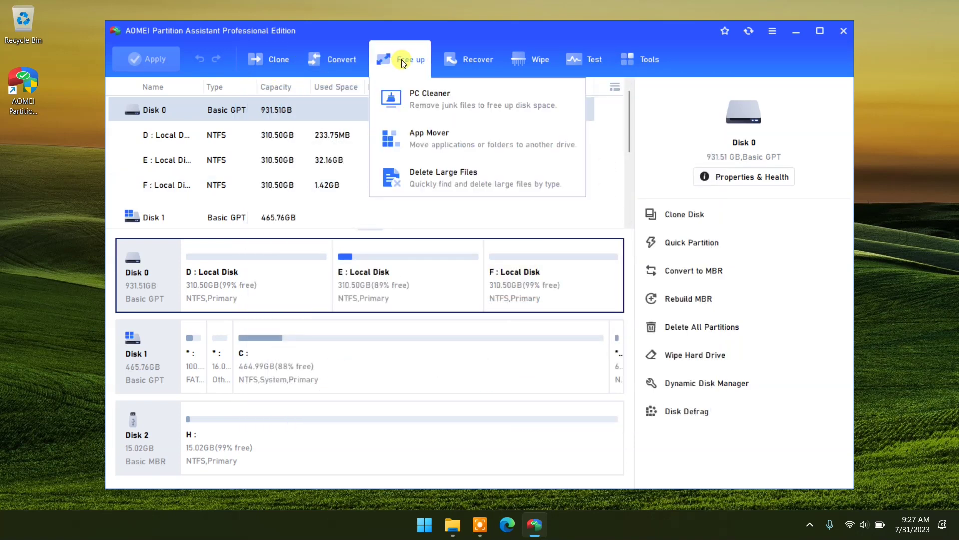
click(439, 144)
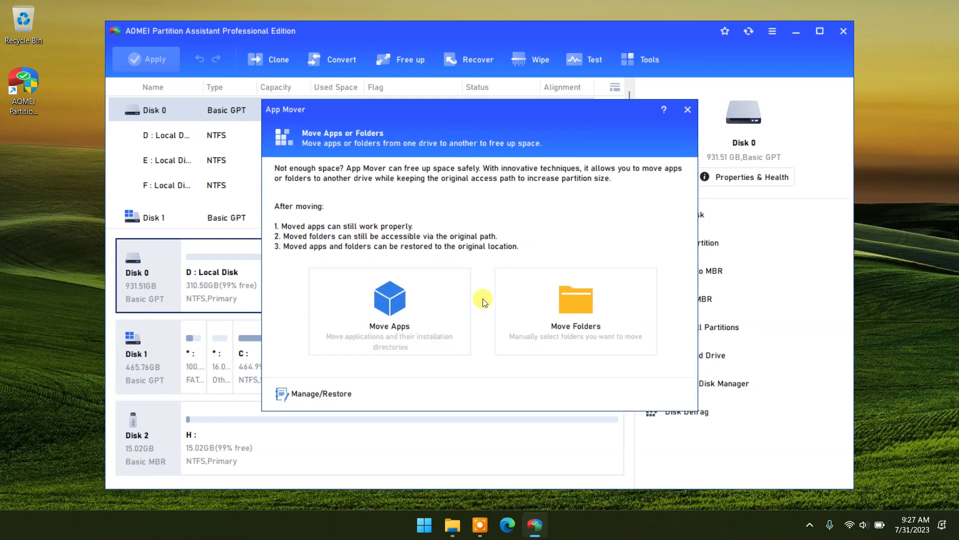
click(429, 311)
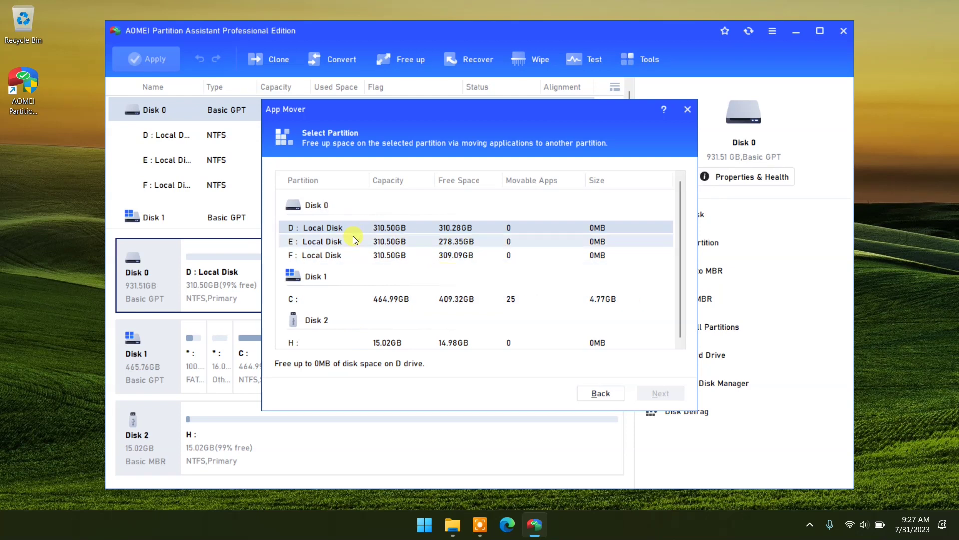
click(315, 298)
click(657, 394)
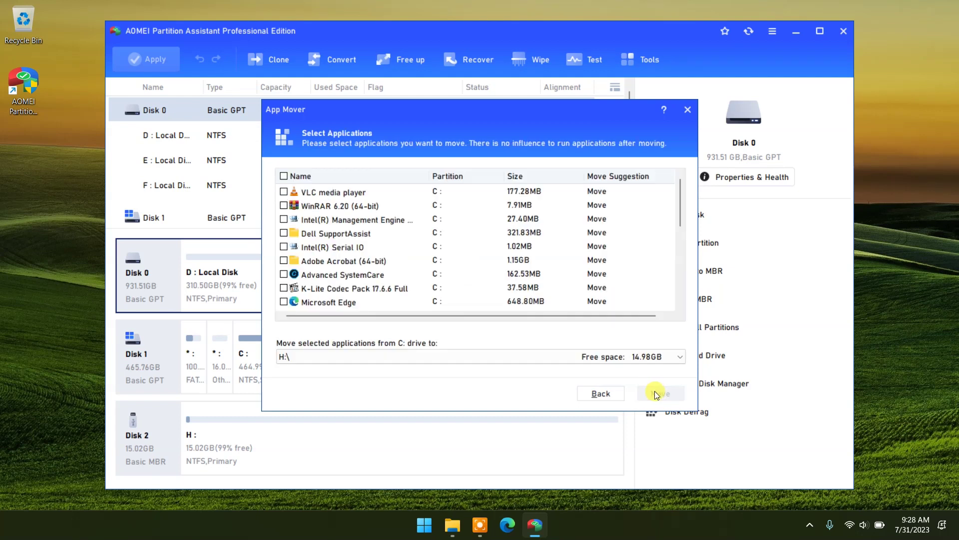
Mark K-Lite Codec Pack with H:\ as destination, then close App Mover without moving
scroll(343, 221, down, 4)
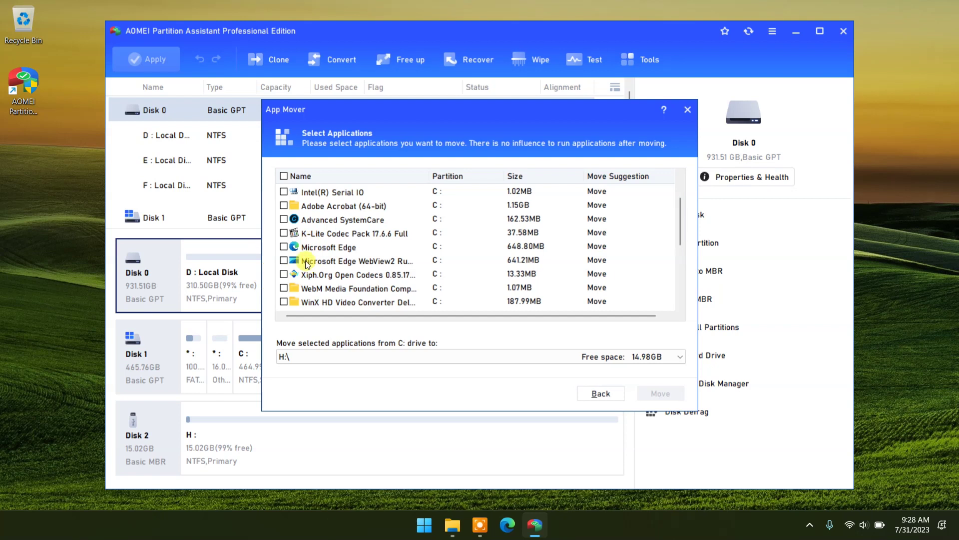
click(345, 233)
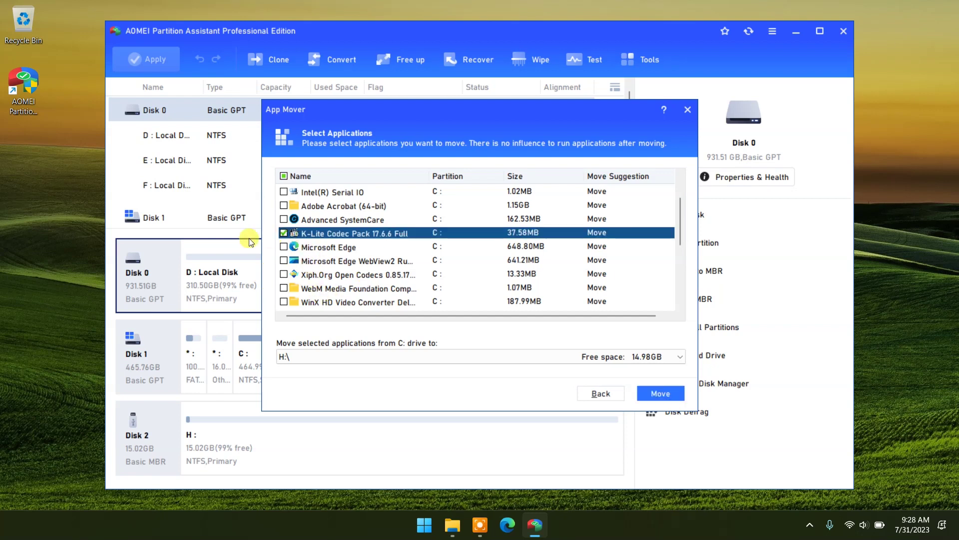
click(598, 355)
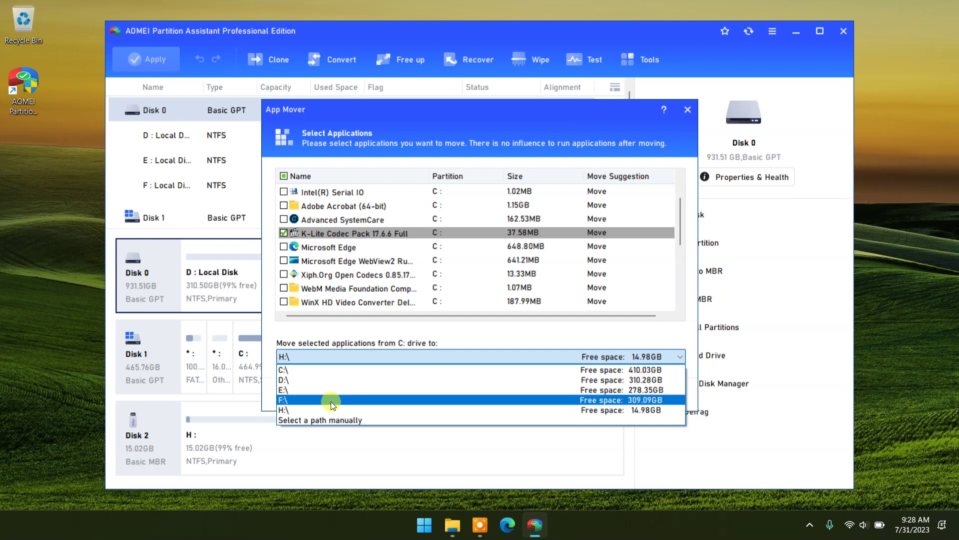
click(498, 338)
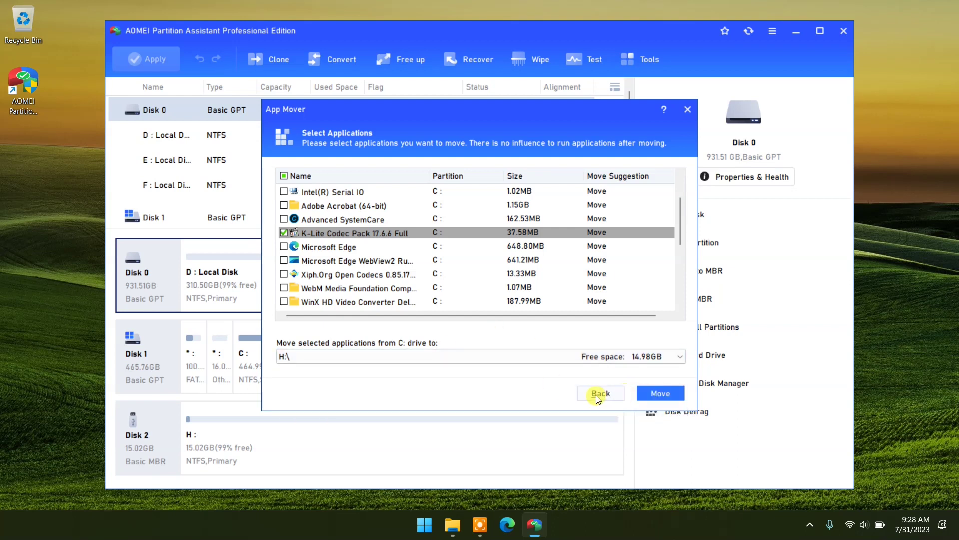
click(688, 110)
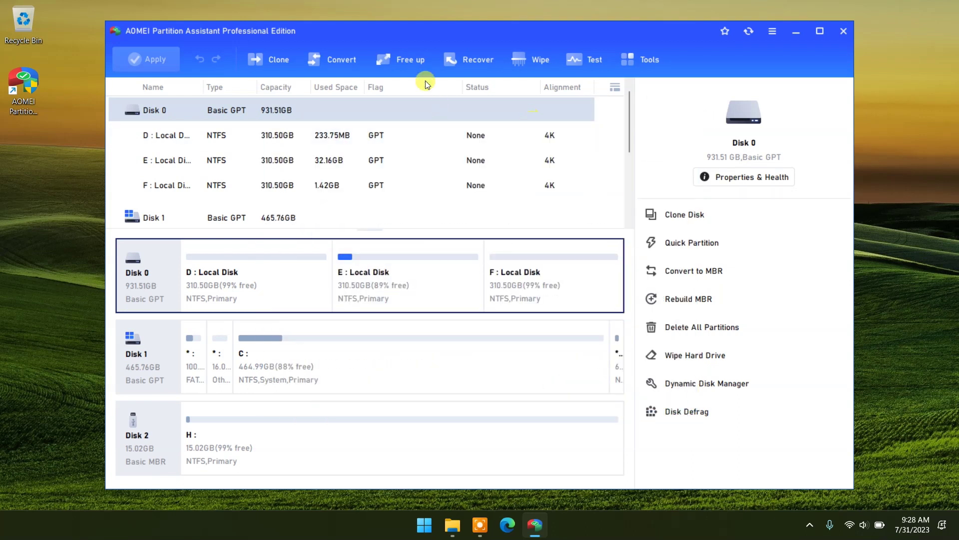
click(404, 68)
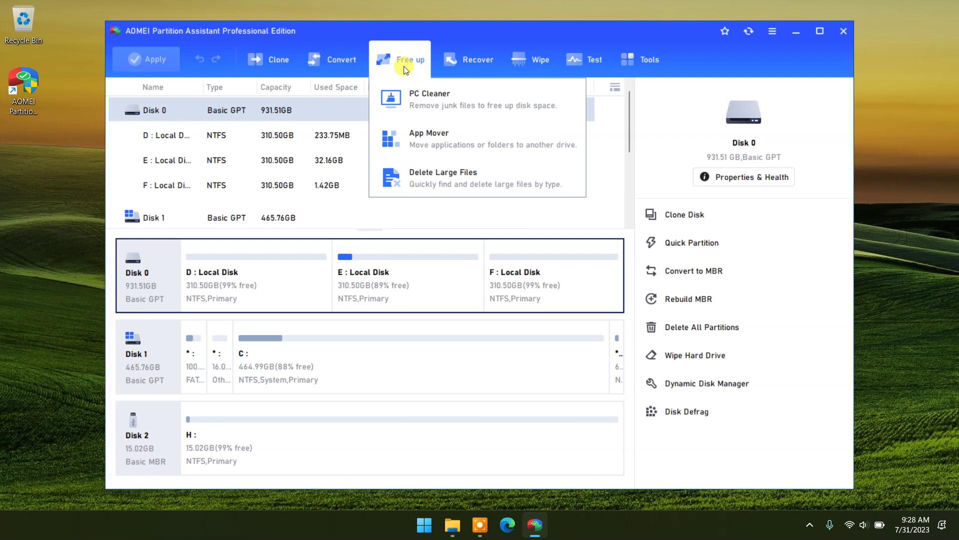
click(440, 181)
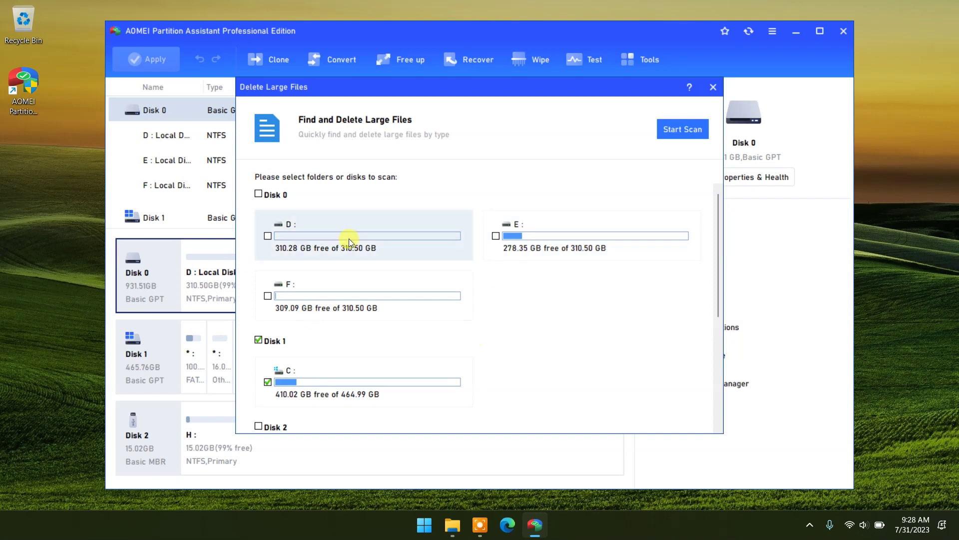
scroll(375, 322, down, 4)
scroll(375, 322, up, 4)
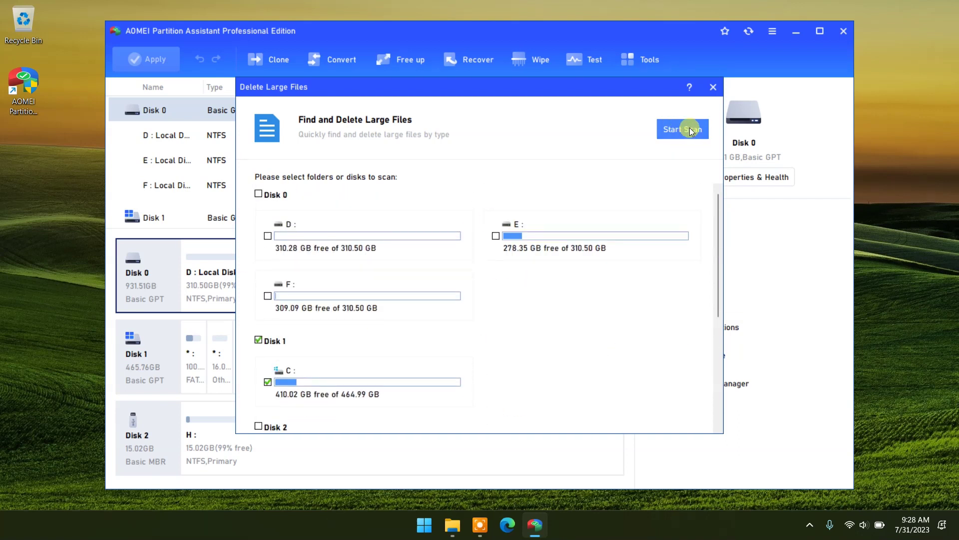
click(711, 88)
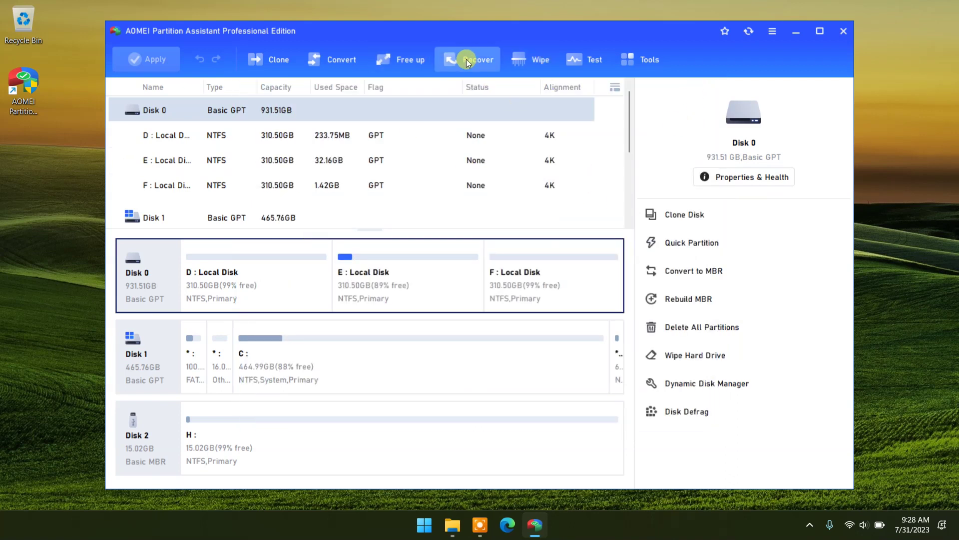
Open the Partition Recovery Wizard, view Disks 1, 2 and 0, then close it and reopen Recover
mouse_move(466, 59)
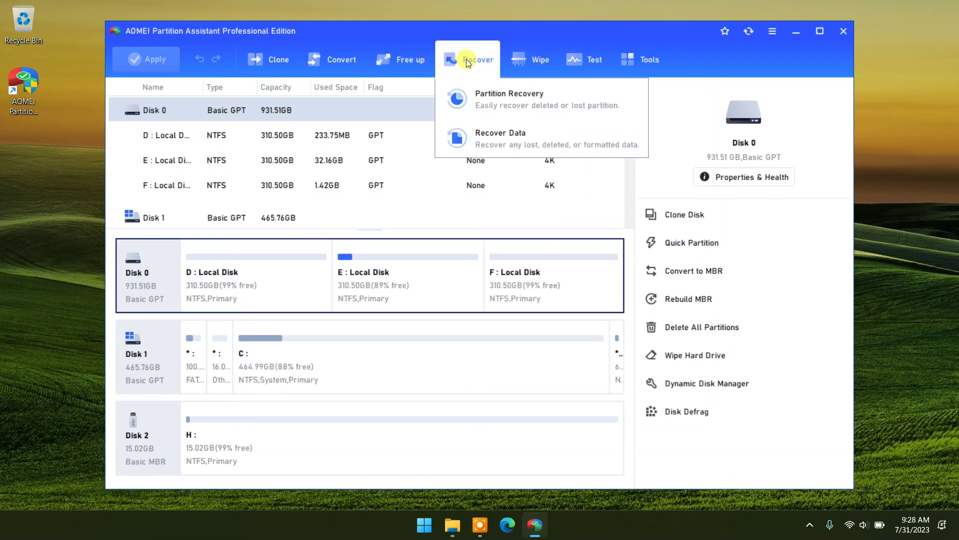
click(518, 106)
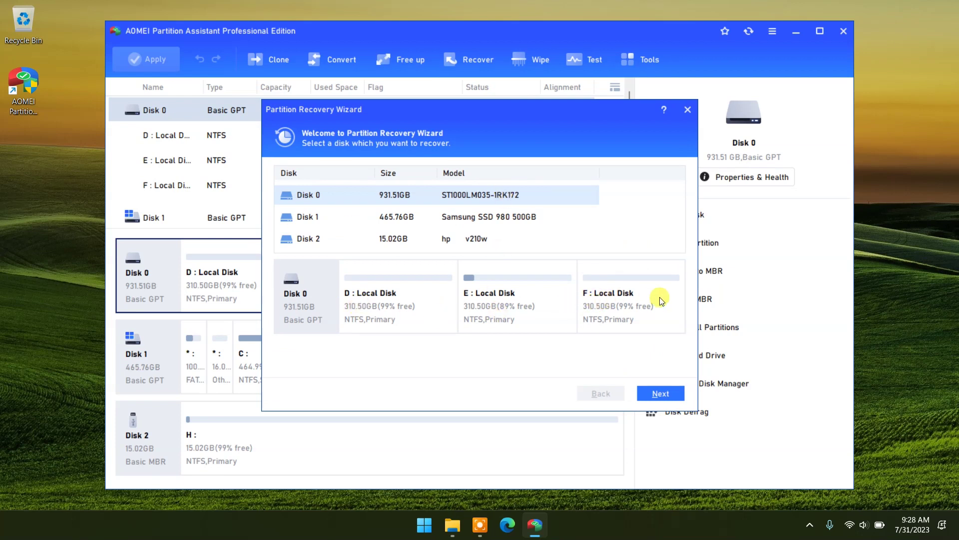
click(460, 218)
click(453, 242)
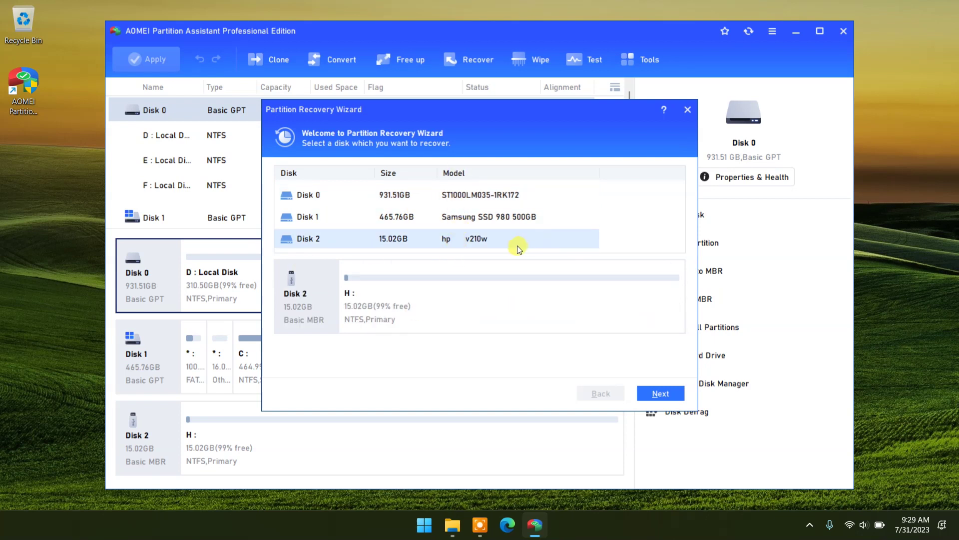
click(450, 218)
click(438, 194)
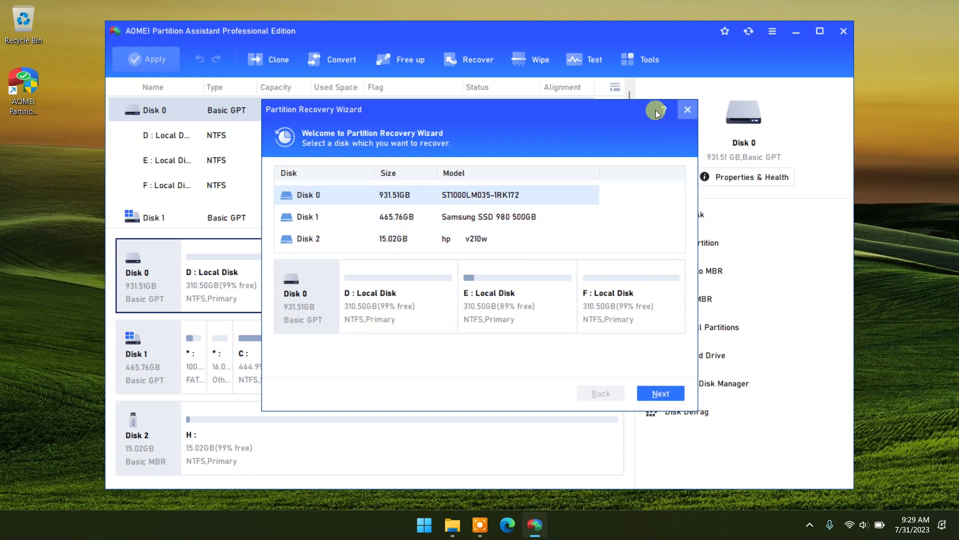
key(Escape)
click(489, 60)
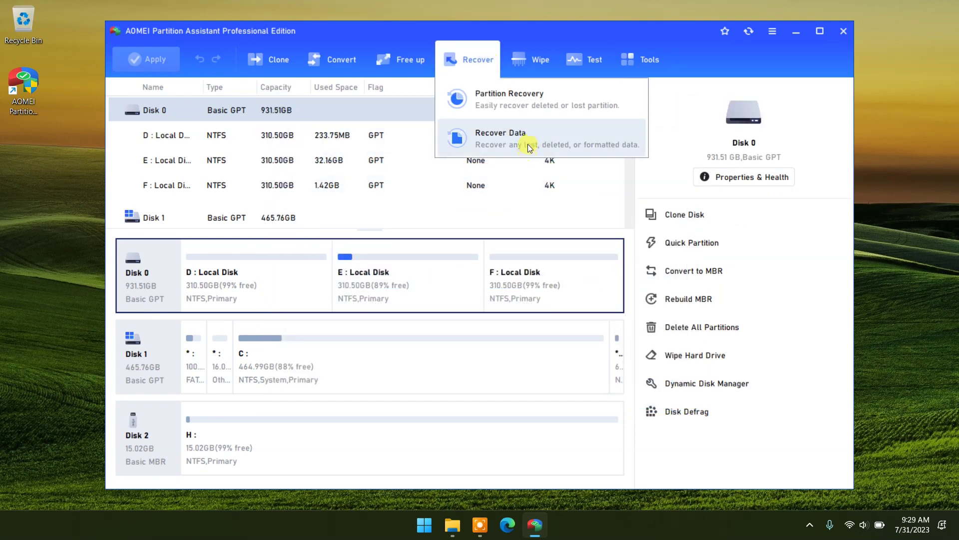
Open the Wipe menu, then the Test menu of disk tests
click(533, 60)
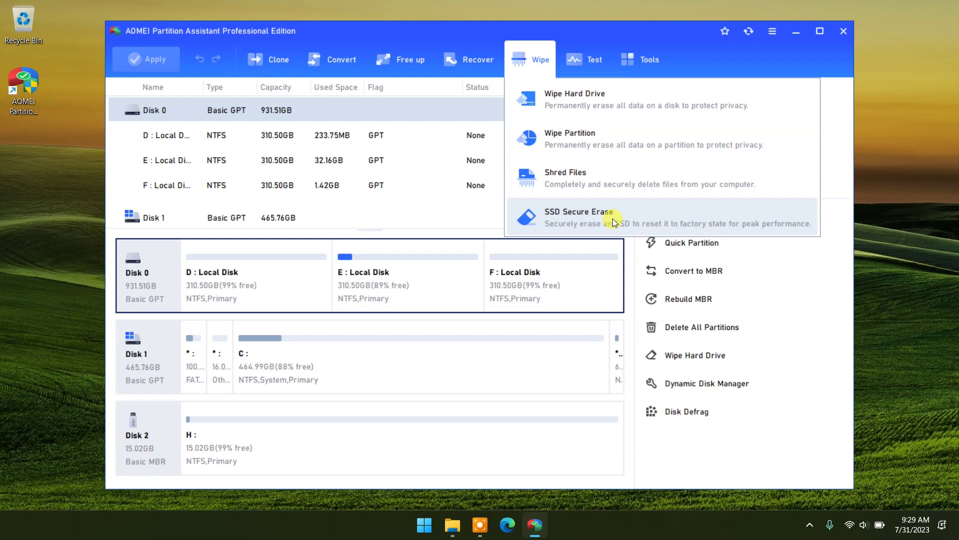
click(586, 59)
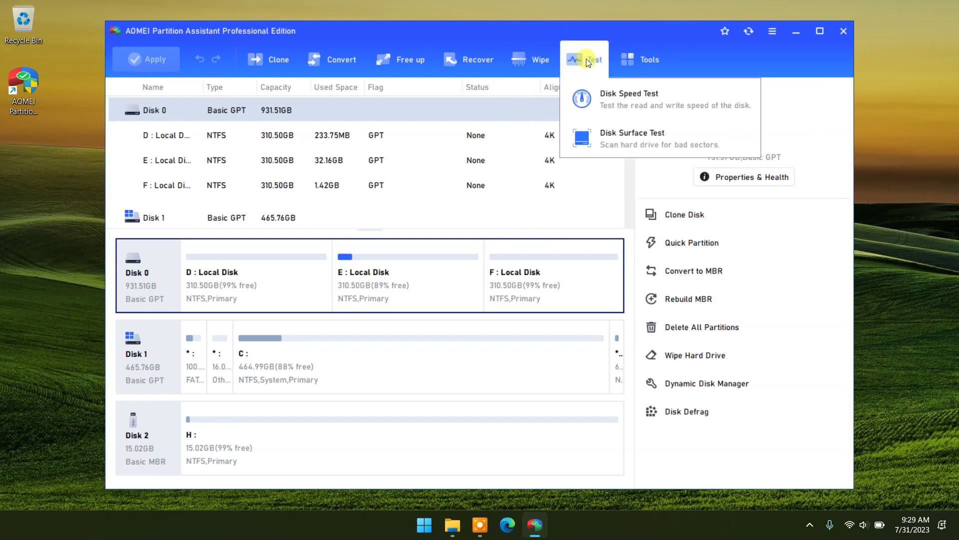
Run the Disk Speed Test on C:, measuring 2845.17 MB/s read and 2103.90 MB/s write
click(624, 107)
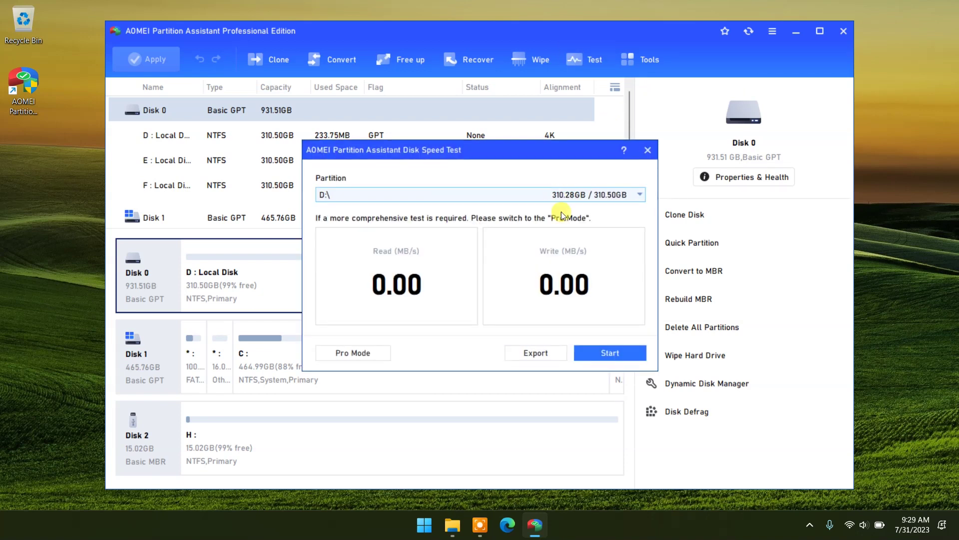
click(639, 195)
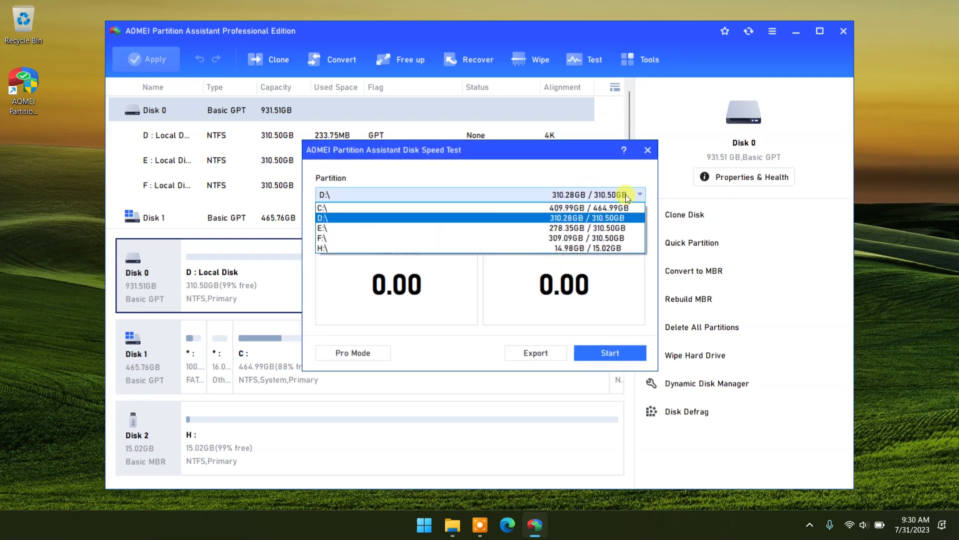
click(355, 208)
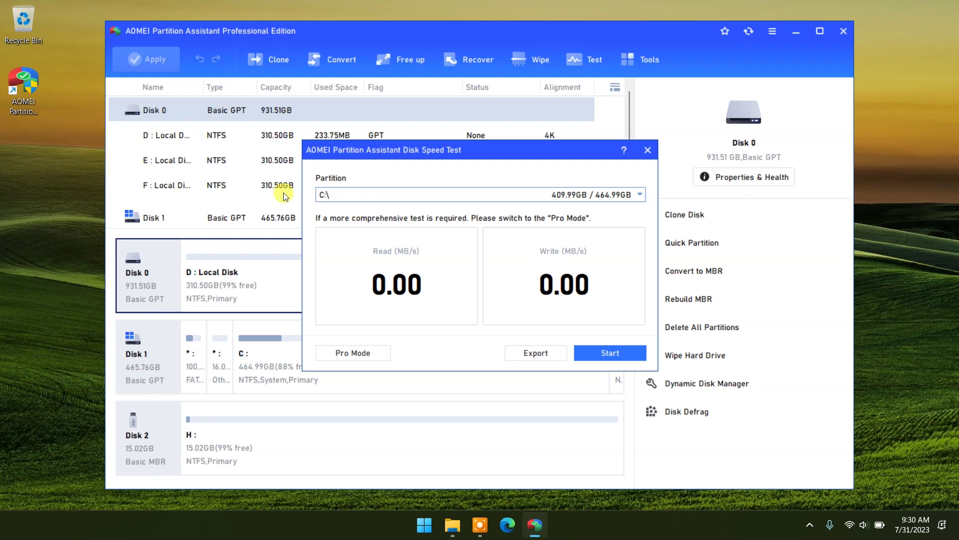
click(619, 352)
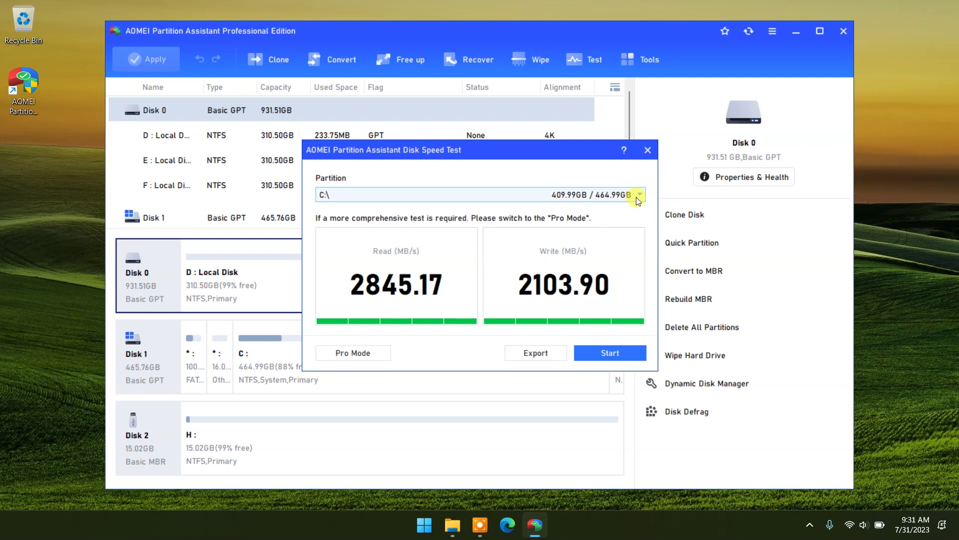
Speed-test D: (135.08 MB/s read, 122.07 MB/s write) and close the speed test dialog
click(638, 199)
click(363, 218)
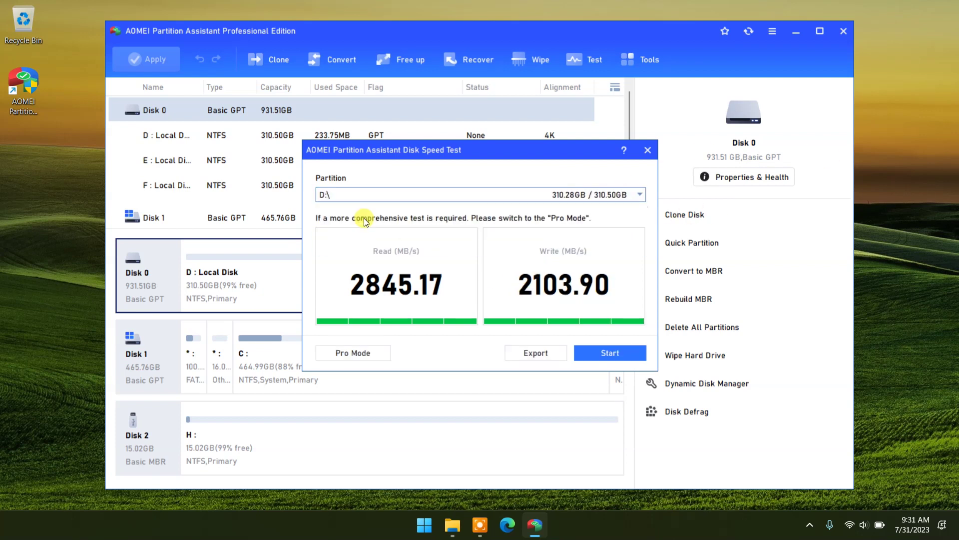
click(604, 350)
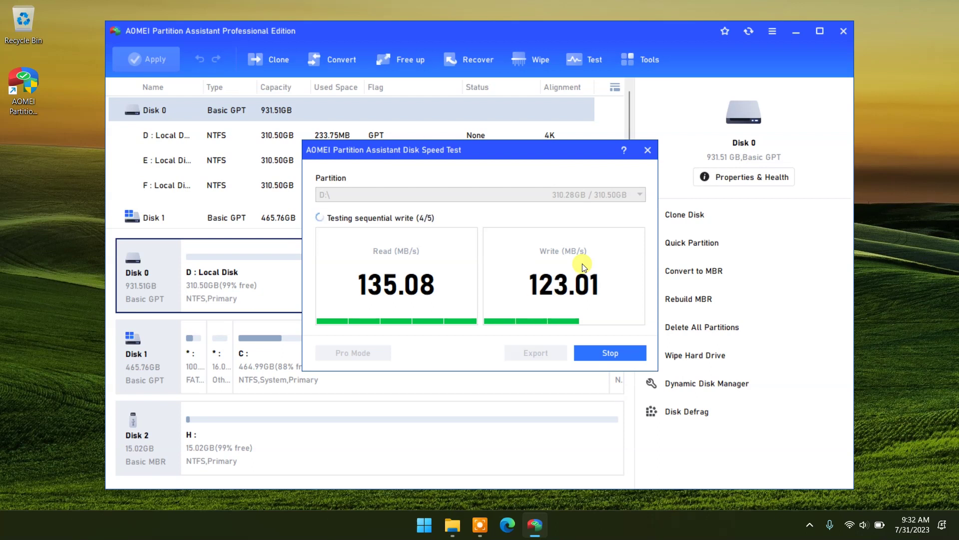
click(646, 155)
click(578, 58)
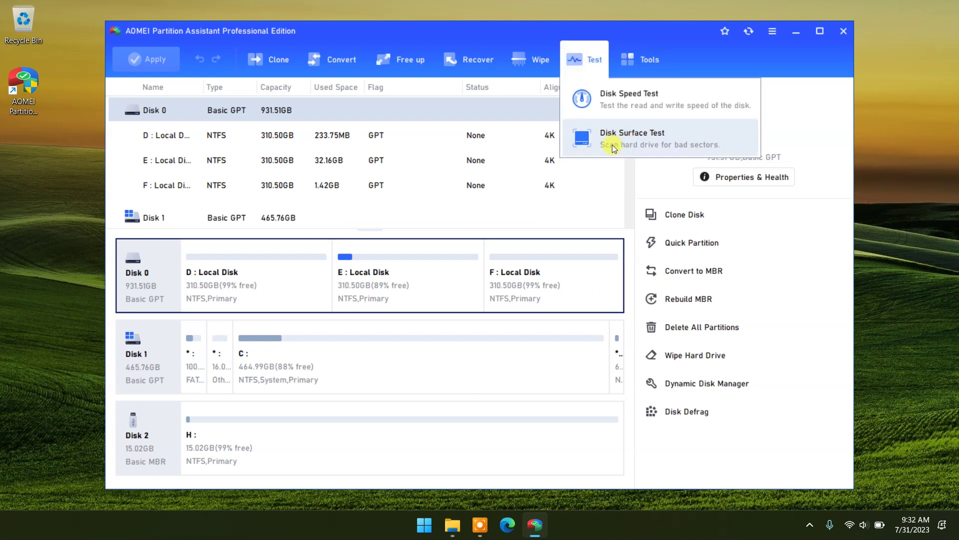
Open the Disk Surface Test and cancel it
click(623, 138)
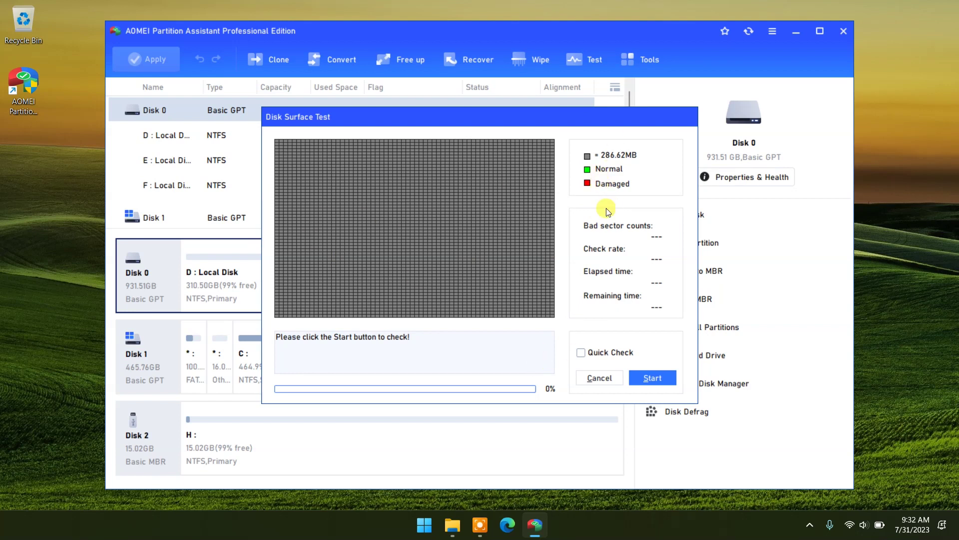
click(600, 378)
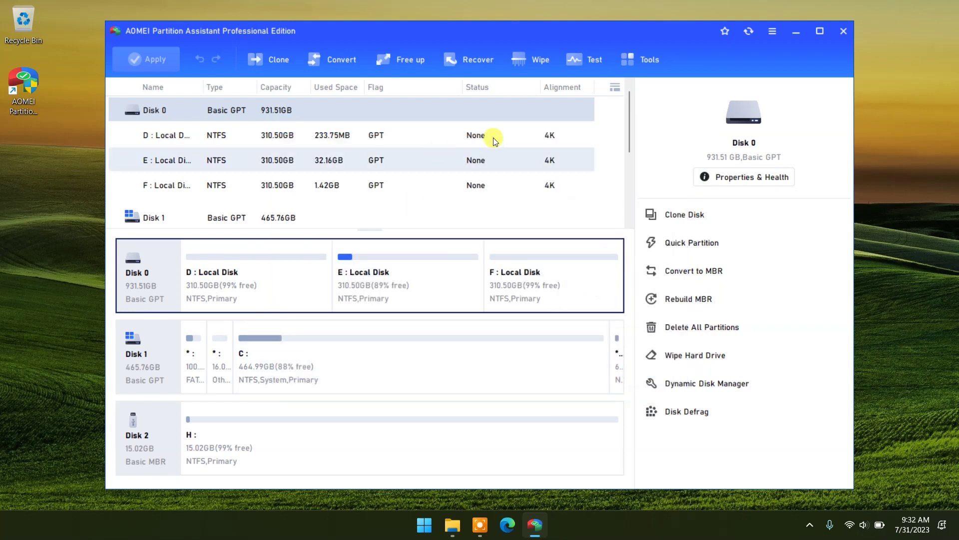
Look over the Tools dropdown entries, then dismiss the list to return to the disk view
click(641, 58)
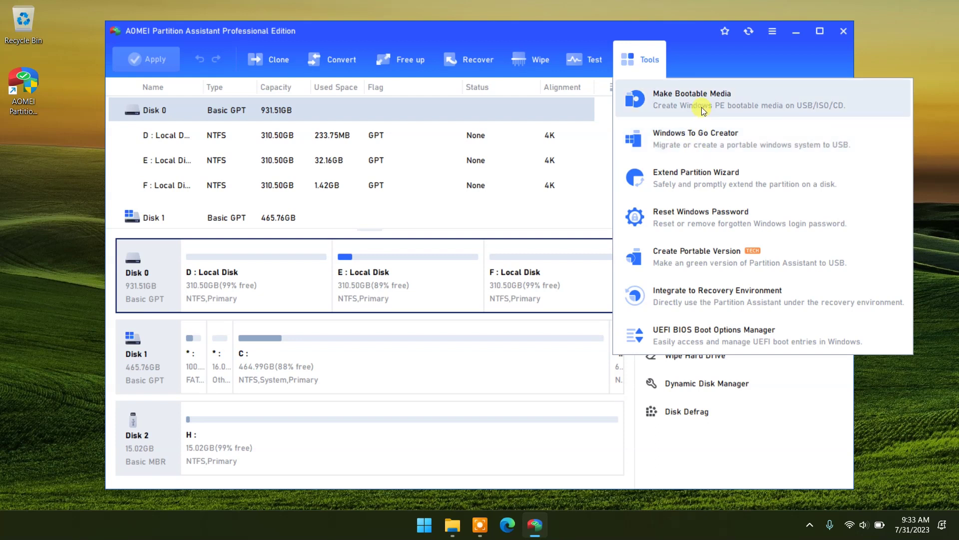
click(700, 61)
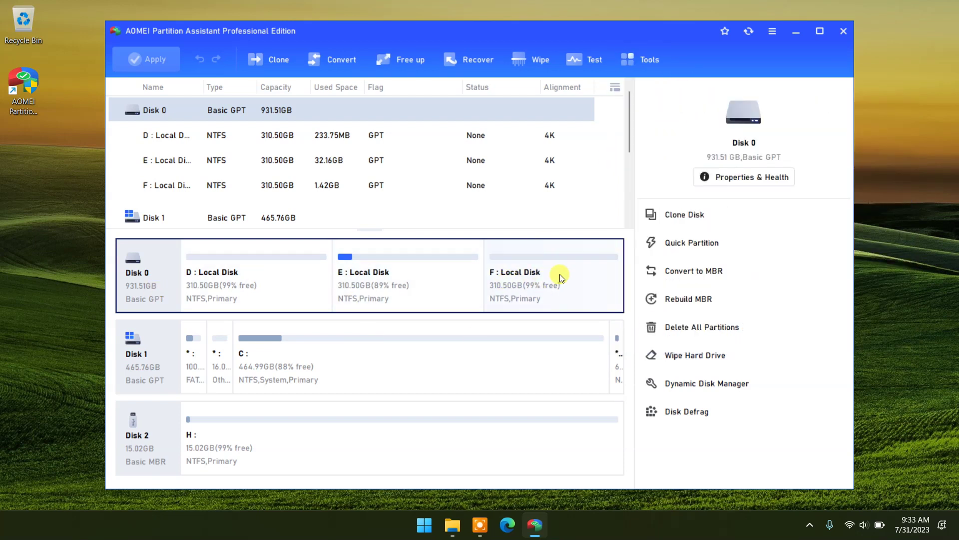
Check D's advanced operations, then open Resize/Move Partition for the 310.50GB F: partition
click(270, 264)
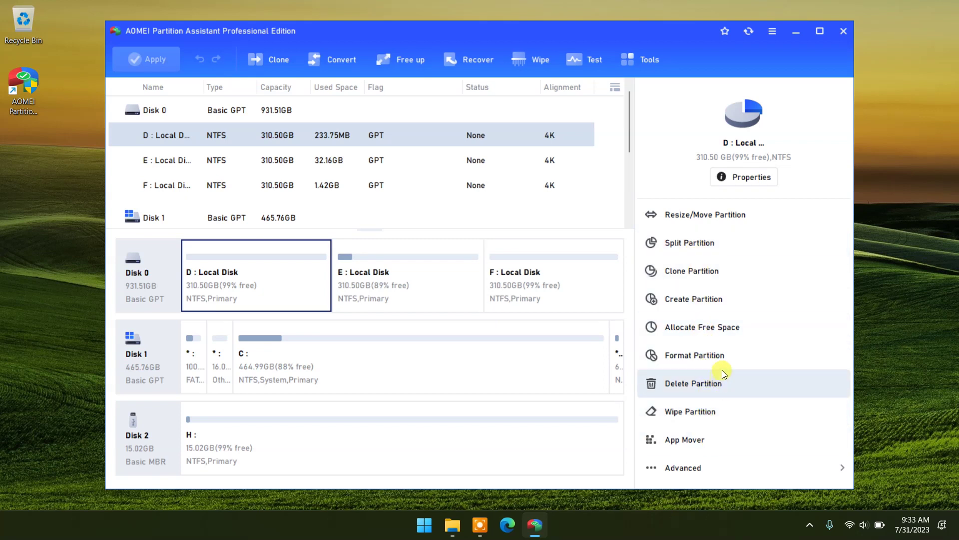
click(676, 469)
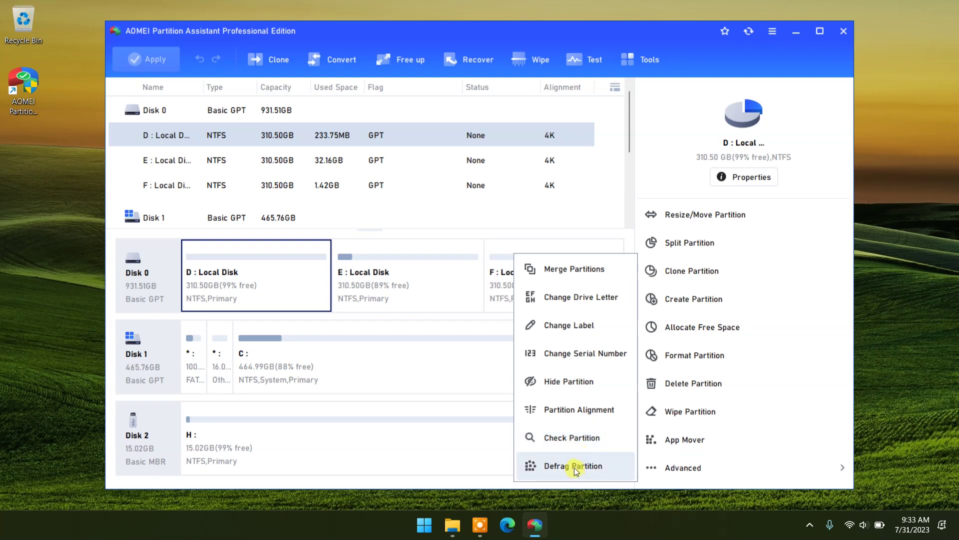
click(434, 280)
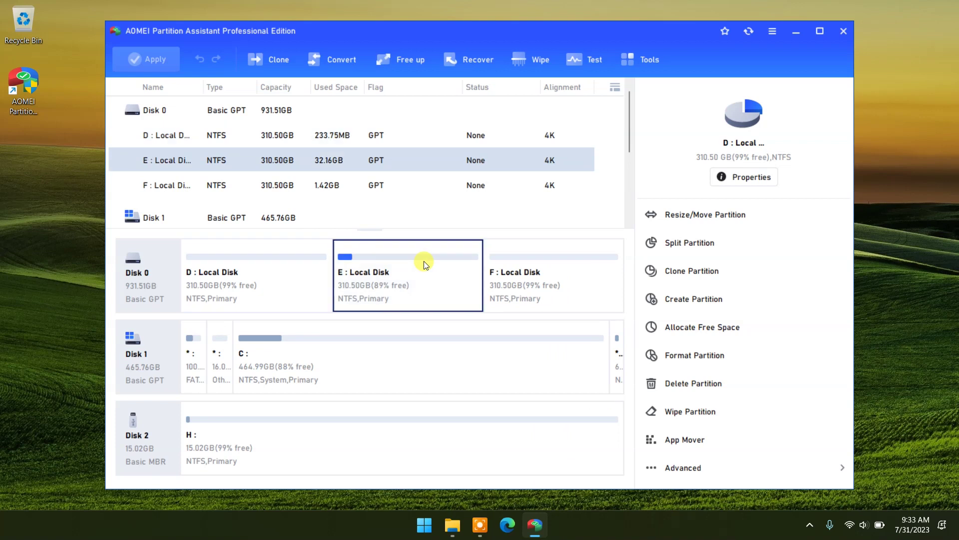
click(574, 263)
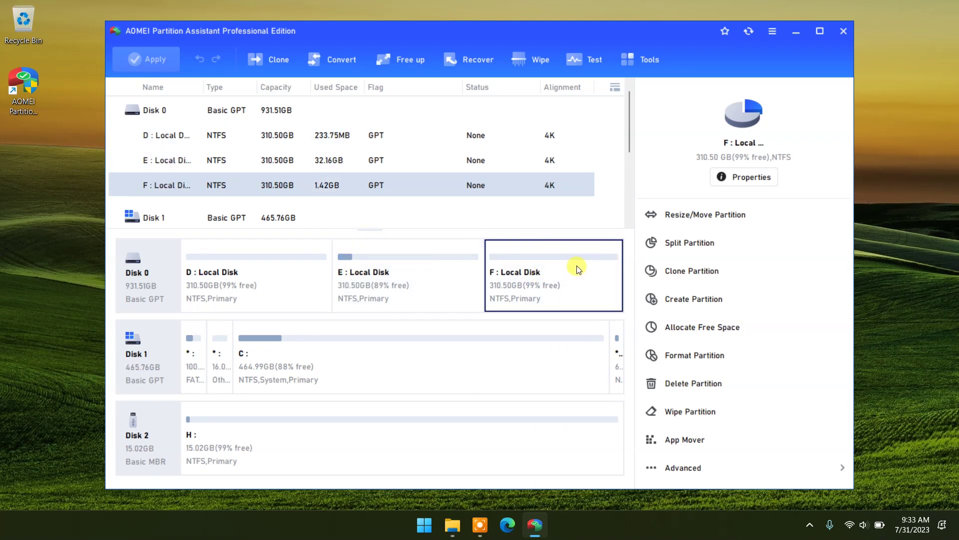
click(695, 213)
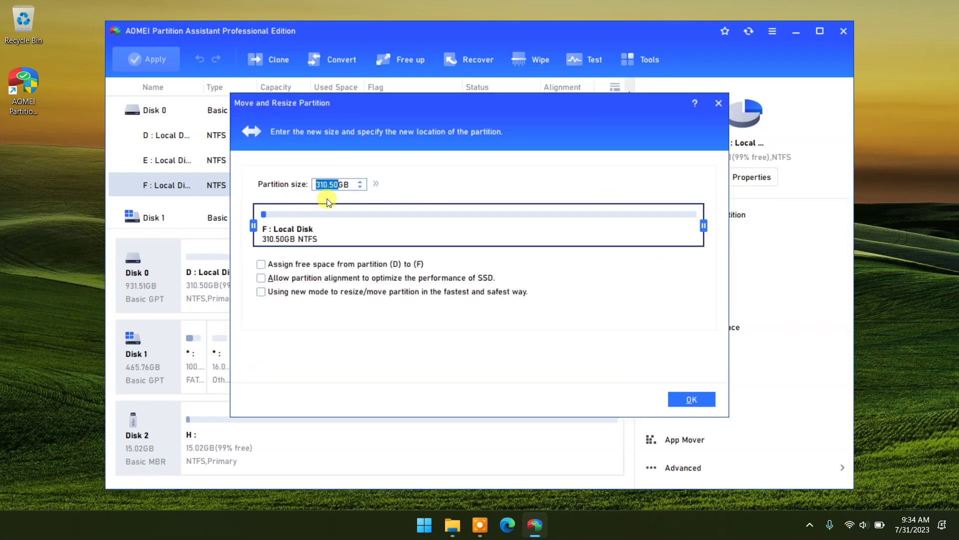
Preview shrinking F to 210.30GB, then cancel so F stays at 310.50GB
drag(704, 225, 564, 228)
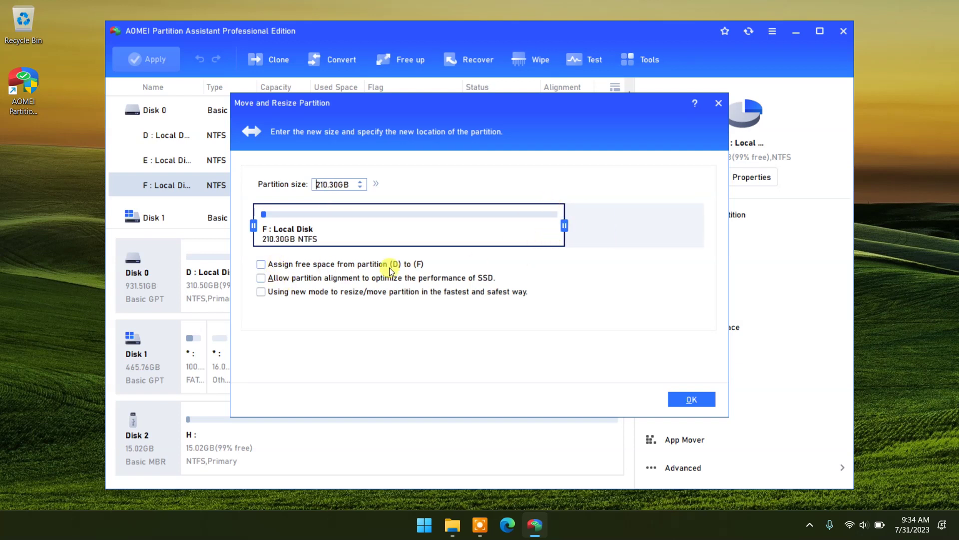
key(Escape)
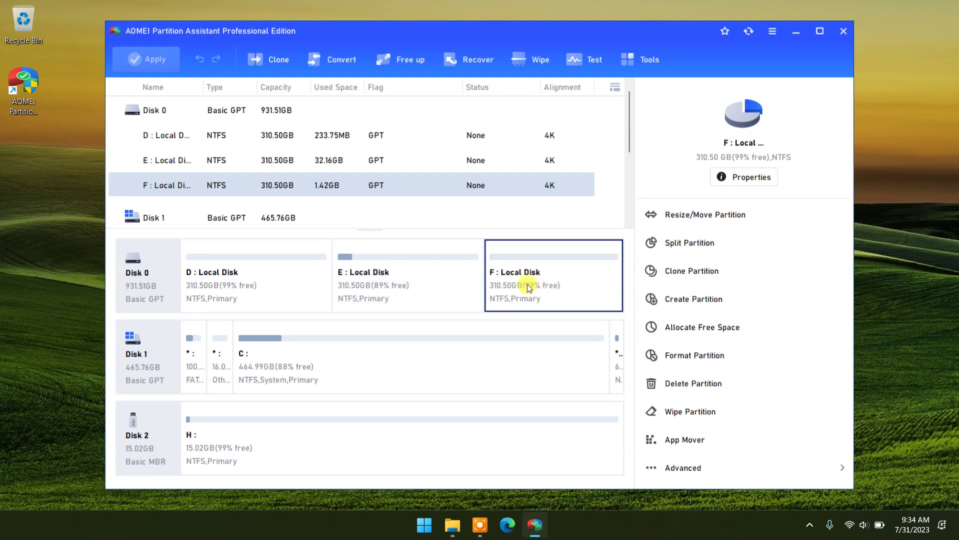
click(461, 282)
right_click(460, 282)
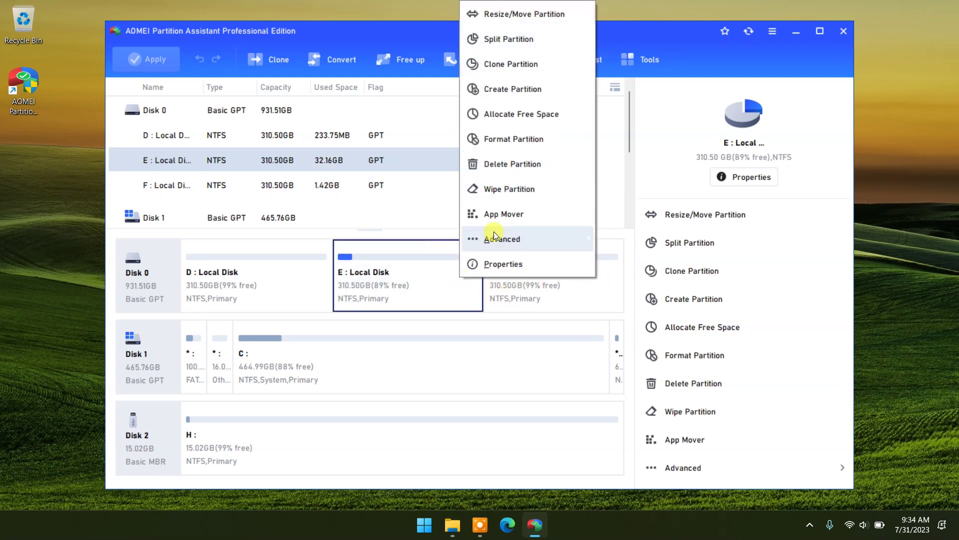
mouse_move(495, 239)
click(640, 266)
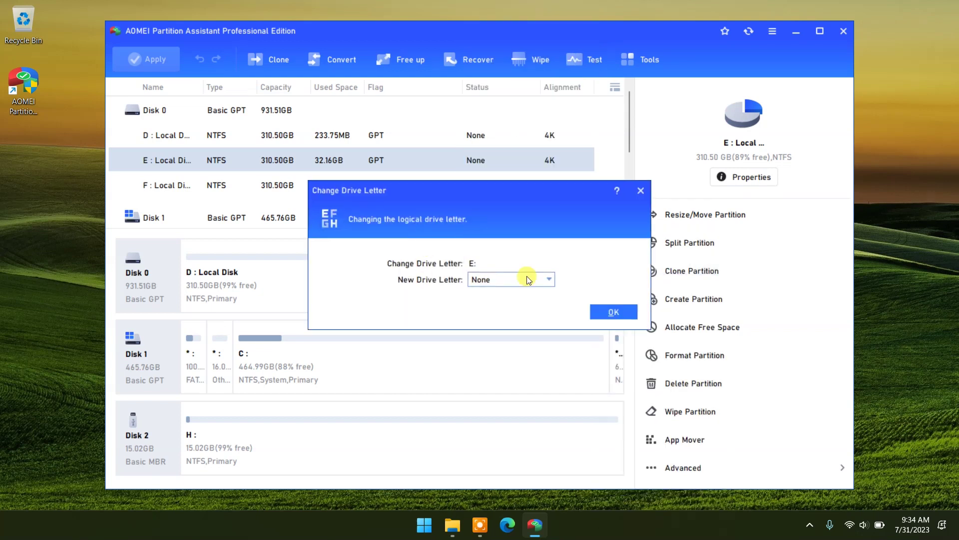
click(530, 279)
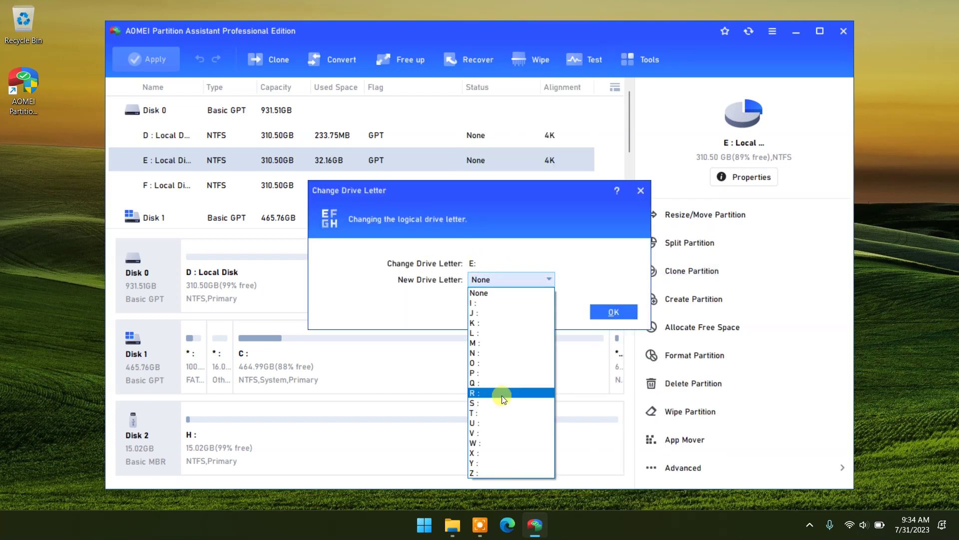
click(641, 191)
click(641, 190)
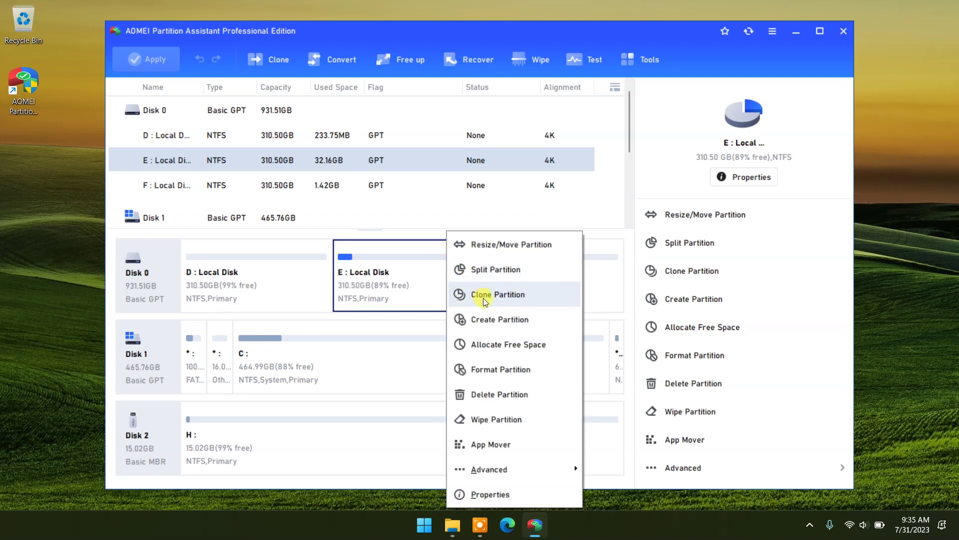
Open Merge Partitions from E's Advanced menu and tick D: as the merge target
mouse_move(446, 477)
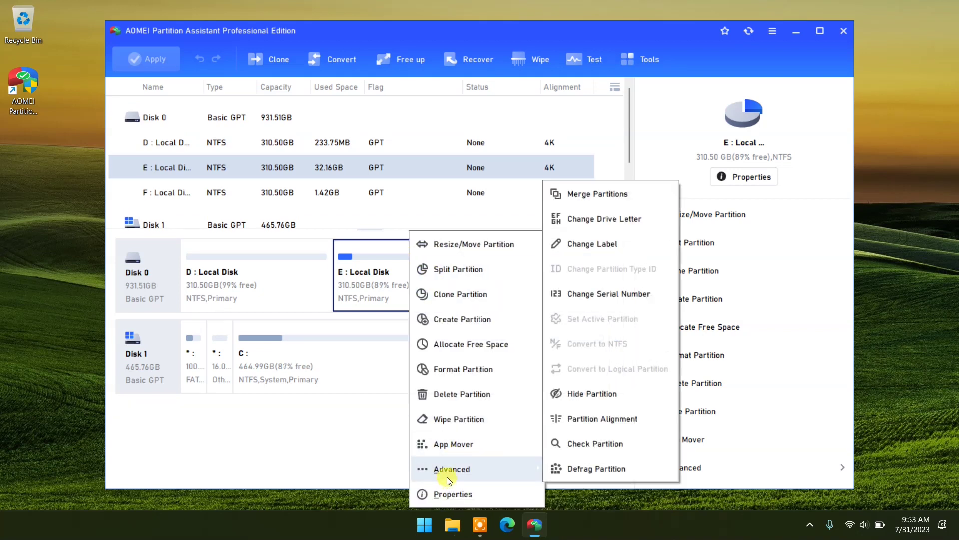
click(586, 196)
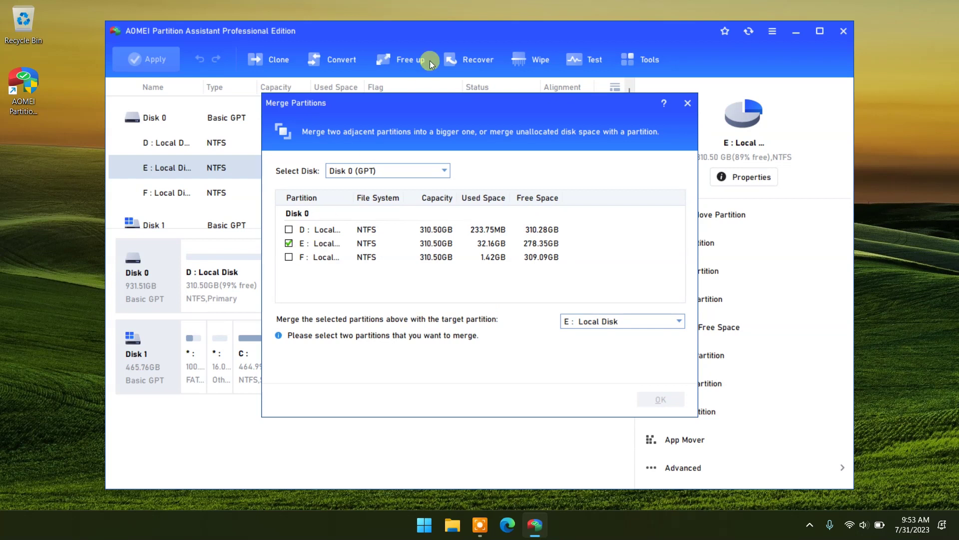
drag(388, 104, 546, 109)
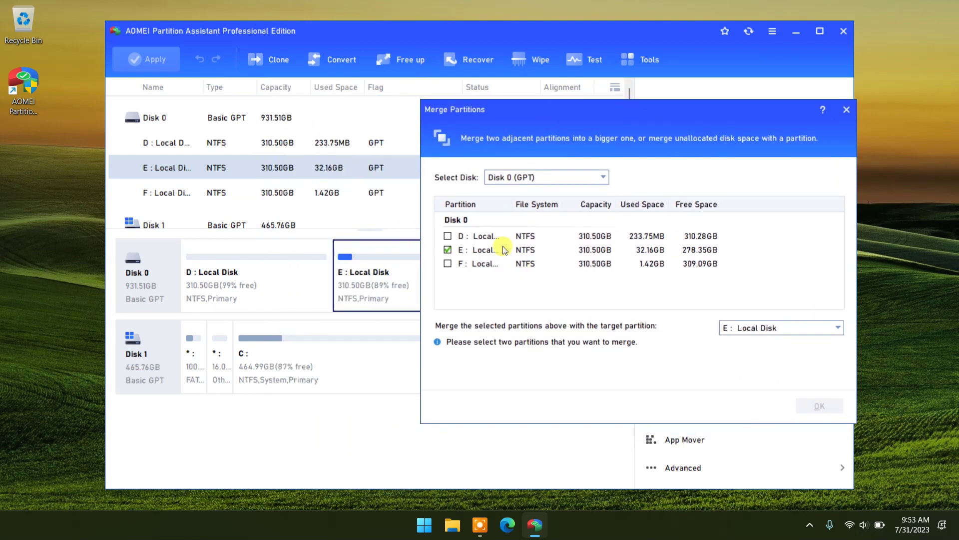
click(447, 237)
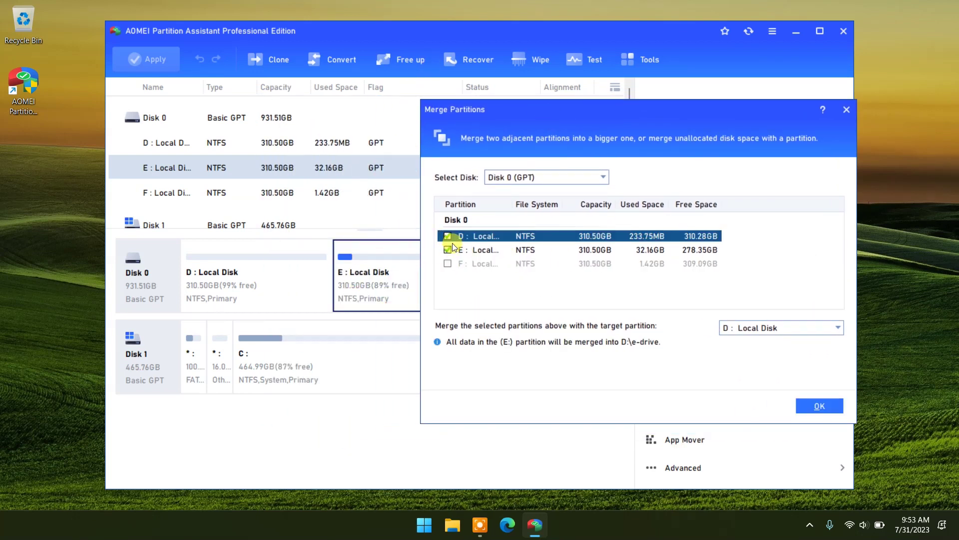
Queue the E-into-D merge (D becomes 621.01GB) and view it in Pending Operations
click(805, 406)
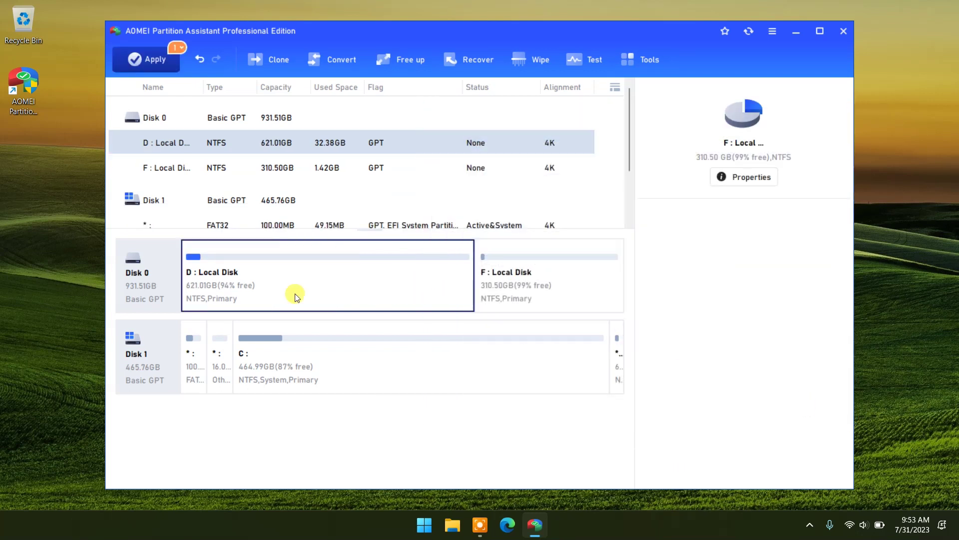
click(147, 62)
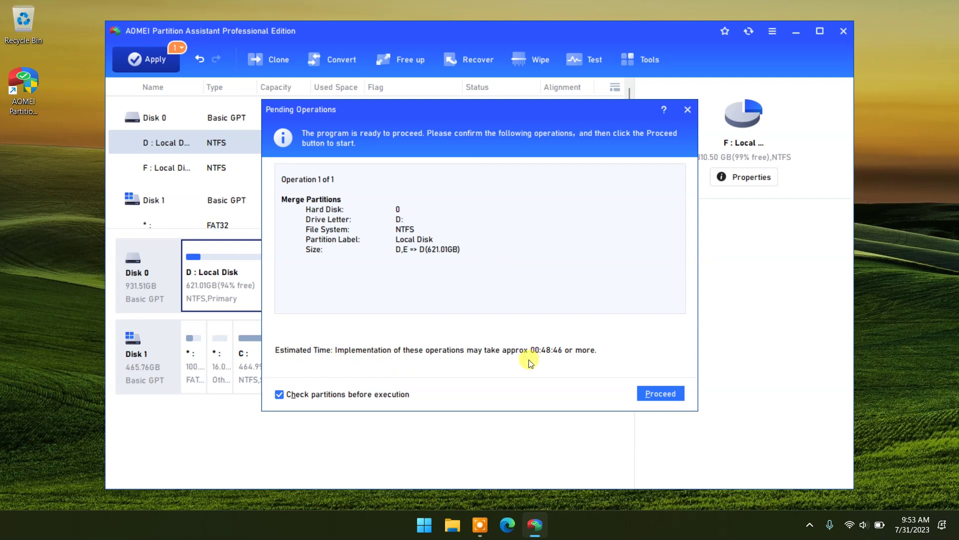
Undo the queued D,E merge, then open and close Clone Partition for E
click(686, 112)
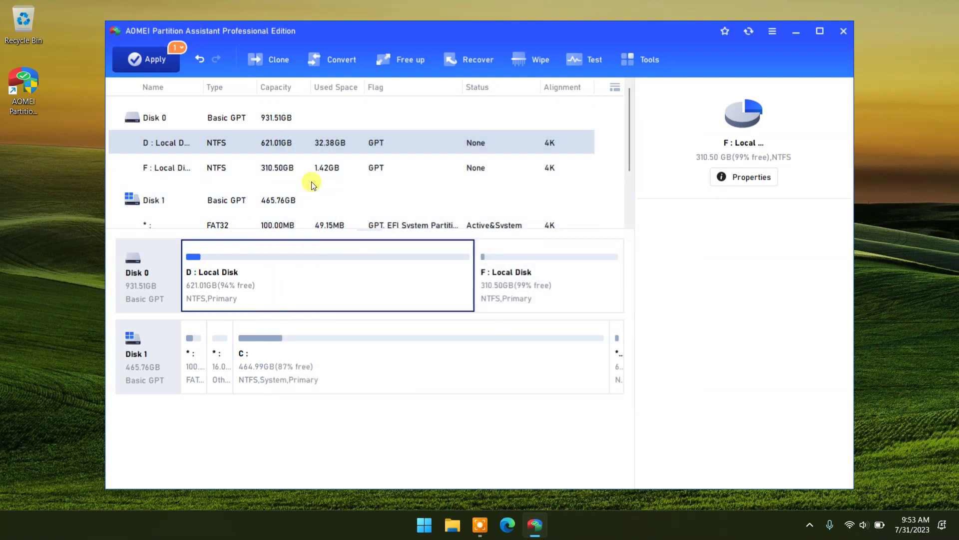
click(200, 61)
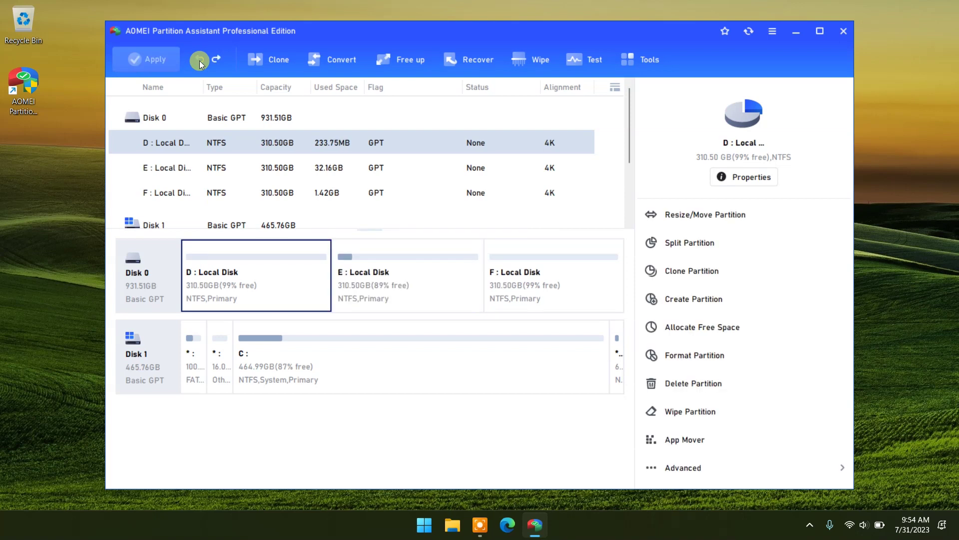
click(369, 275)
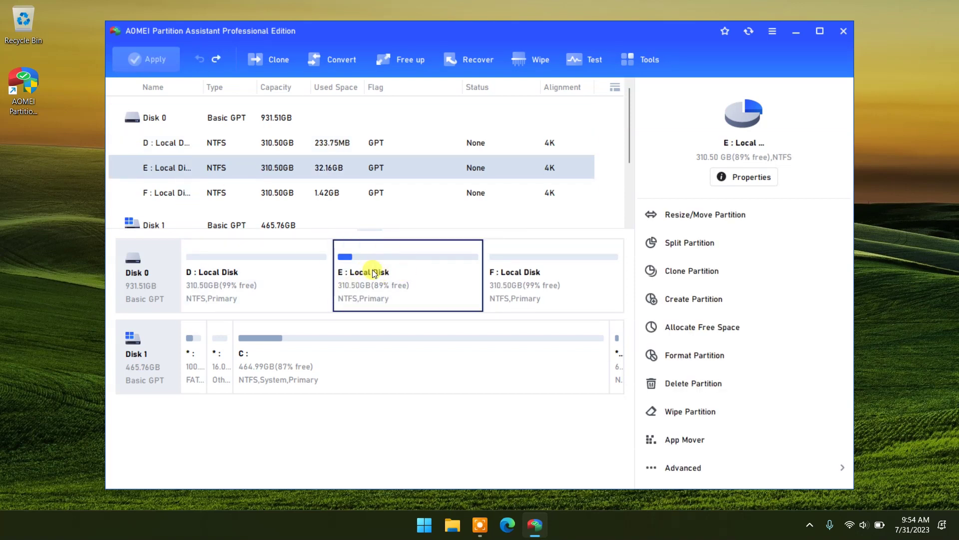
click(694, 272)
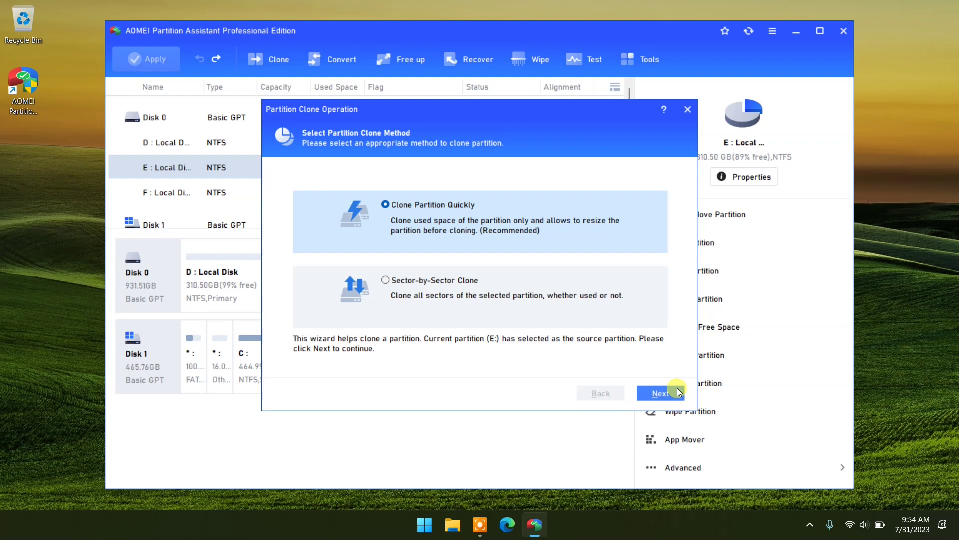
click(685, 111)
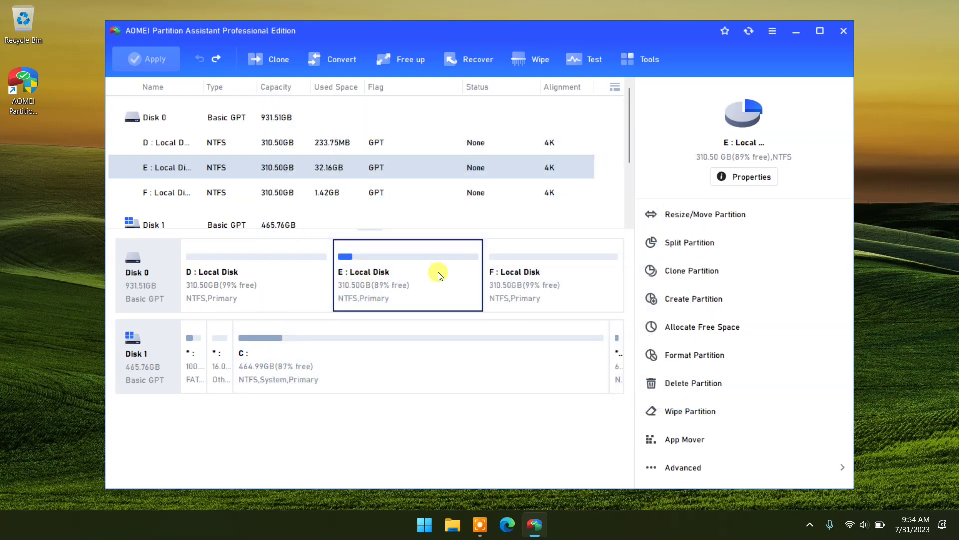
Split E into a 155.51GB E: and a new 154.99GB H:, then select H
click(680, 243)
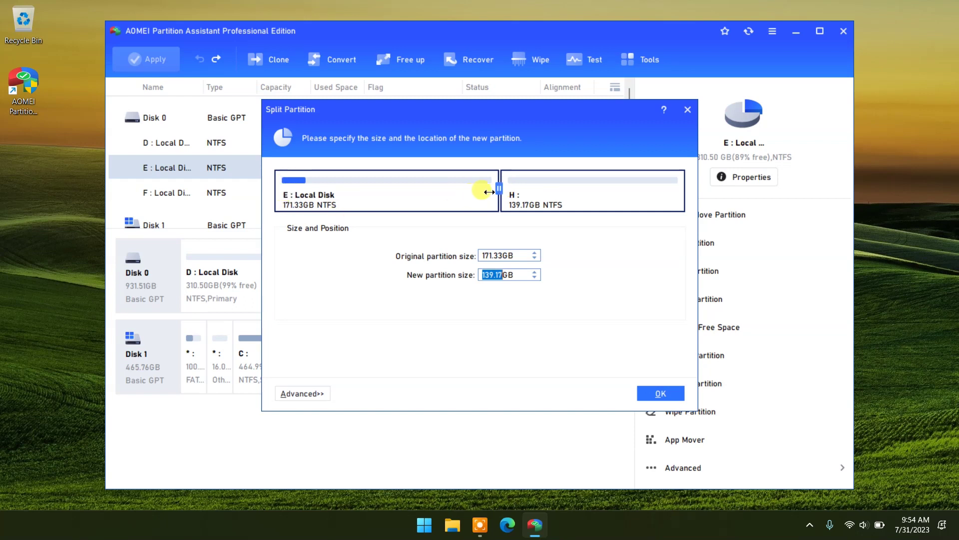
mouse_move(495, 188)
mouse_down()
mouse_move(443, 188)
mouse_move(494, 190)
mouse_up()
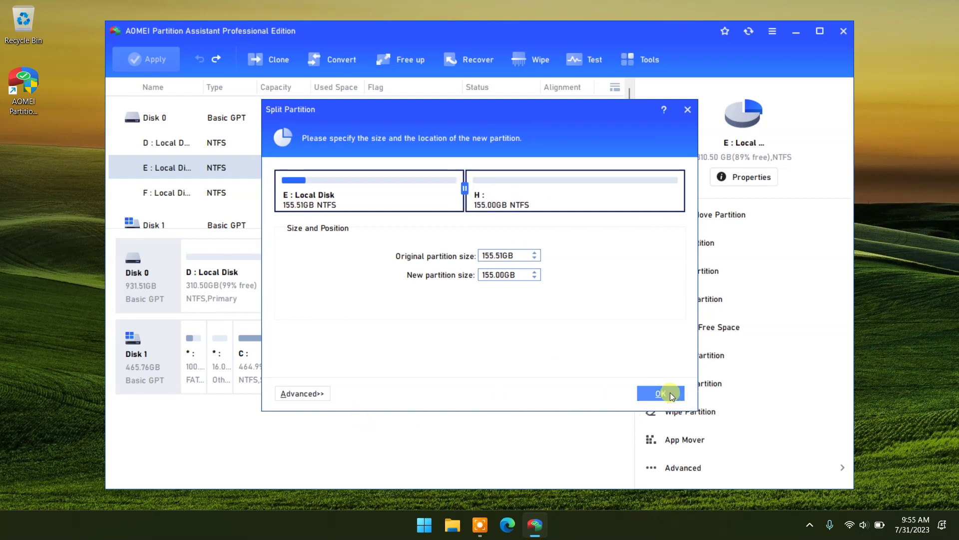
click(660, 393)
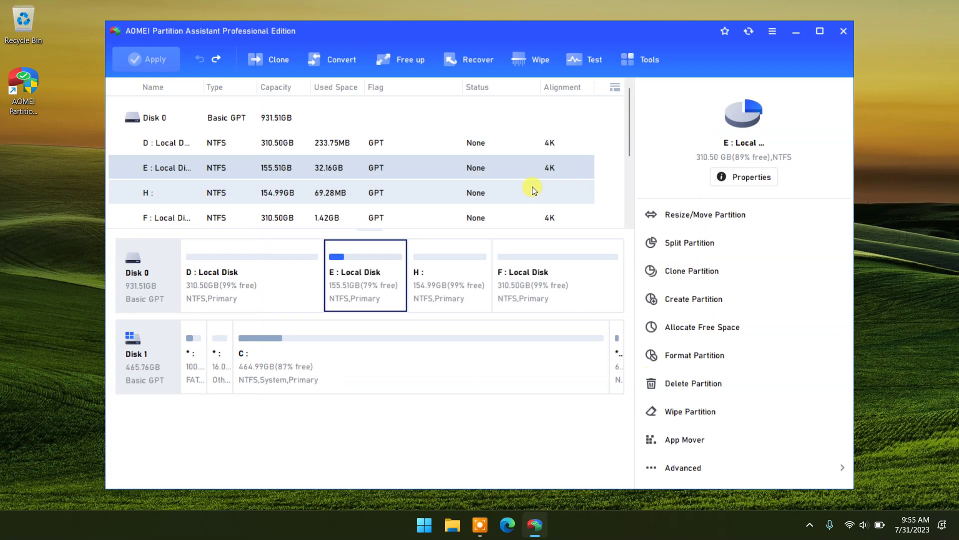
click(467, 273)
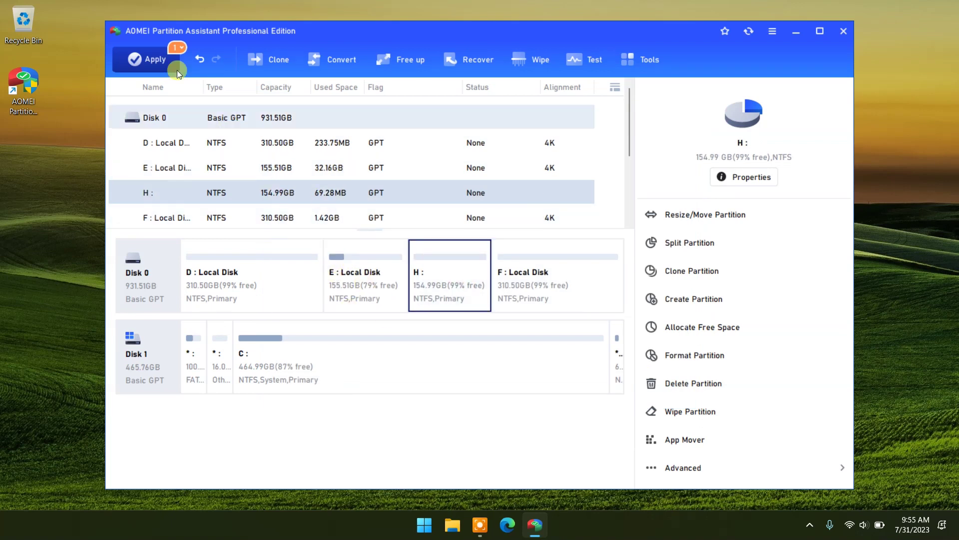
Undo the split, select USB partition H:, and launch Convert to NTFS/FAT32
click(202, 61)
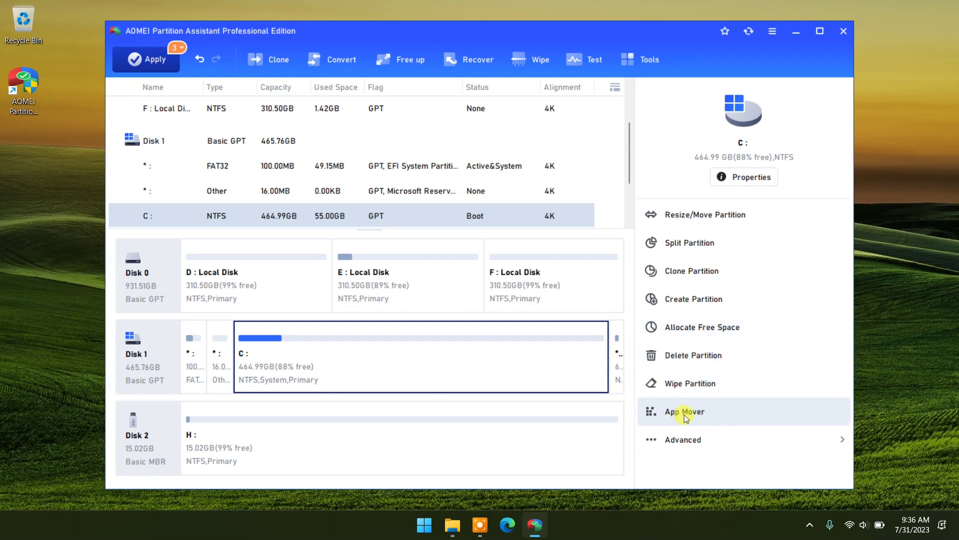
click(288, 435)
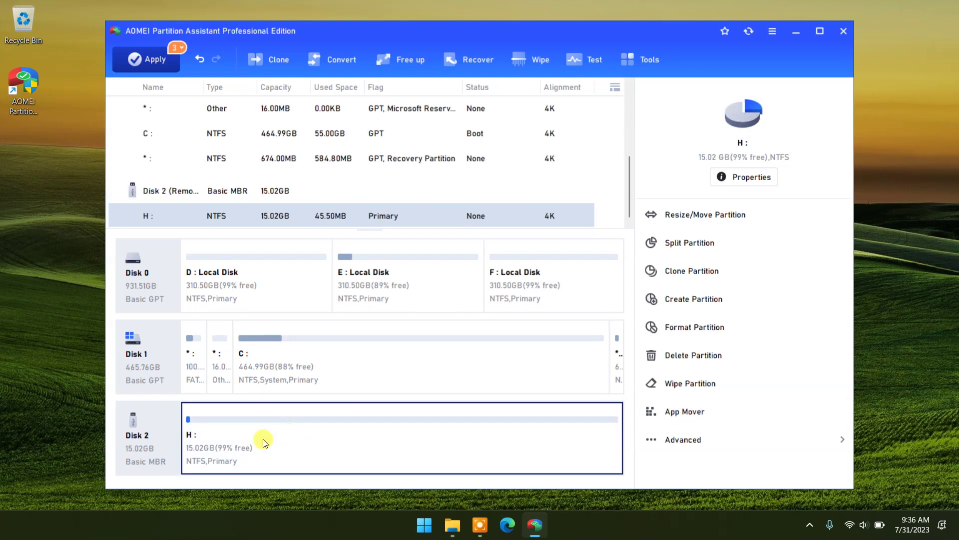
click(396, 61)
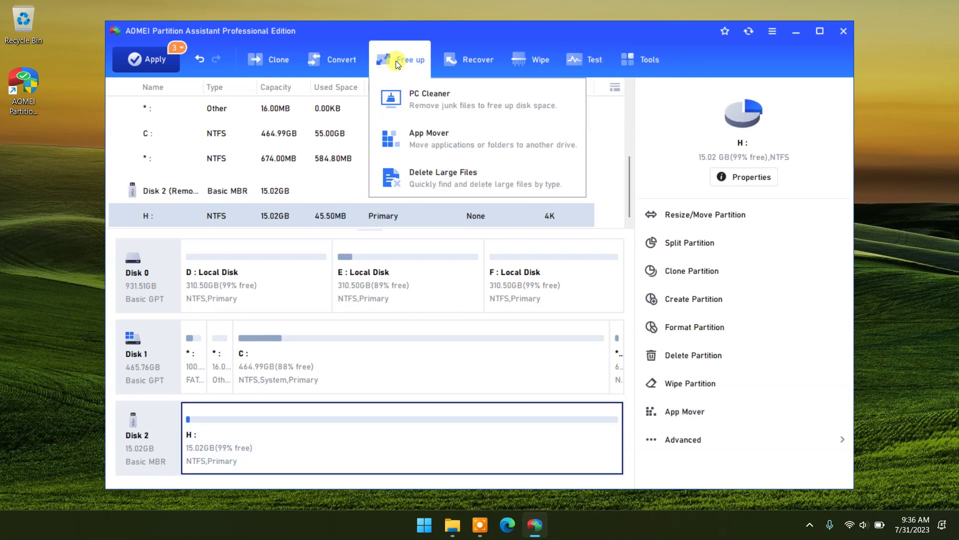
click(330, 53)
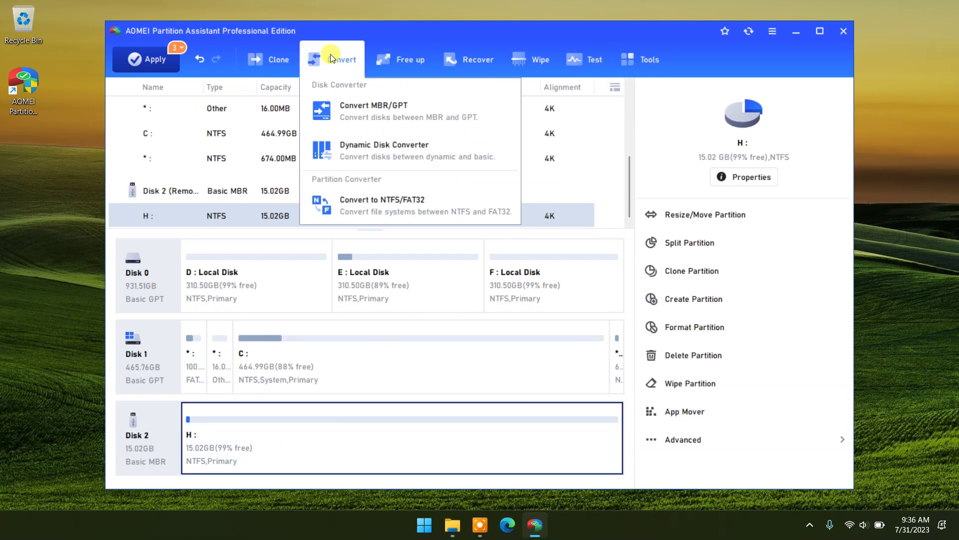
click(361, 204)
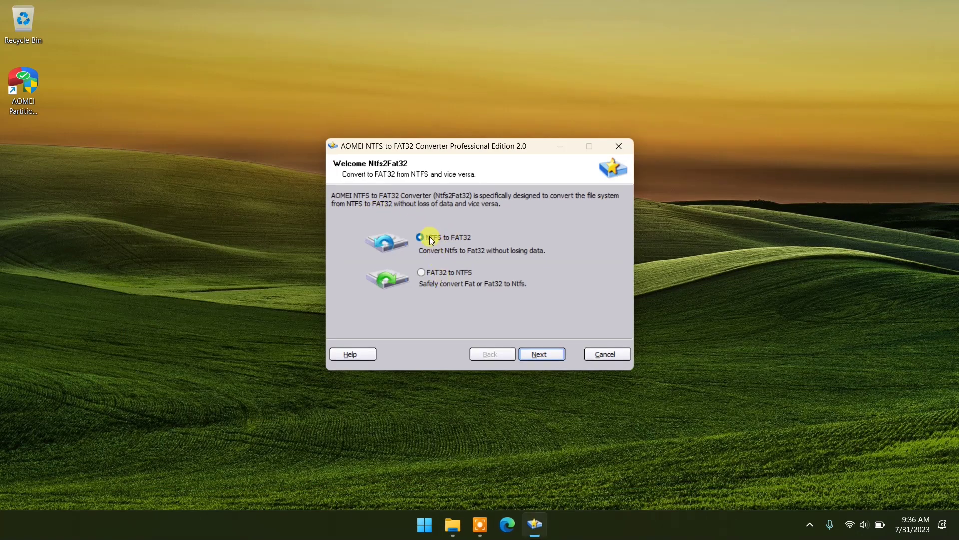
Convert H: from NTFS to FAT32 through the wizard, then exit the converter
click(539, 354)
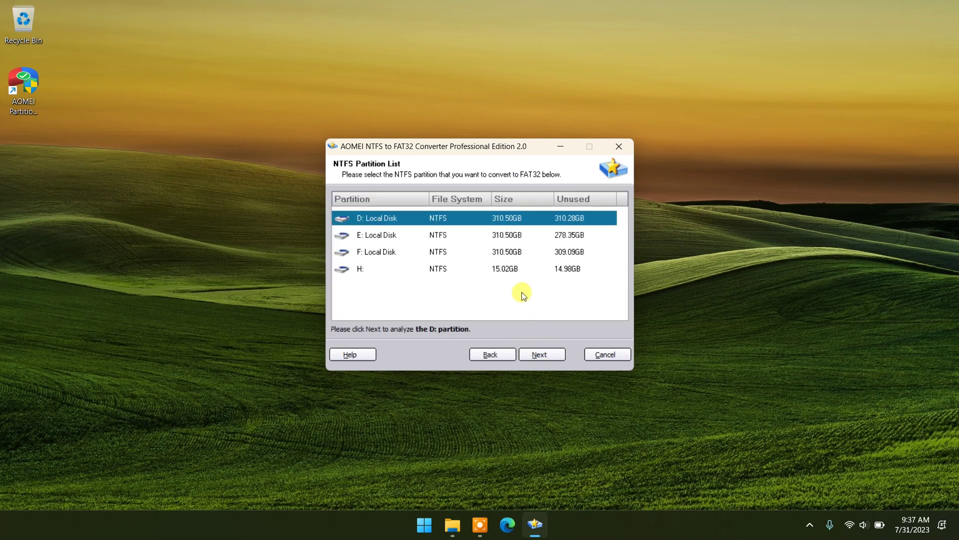
click(364, 272)
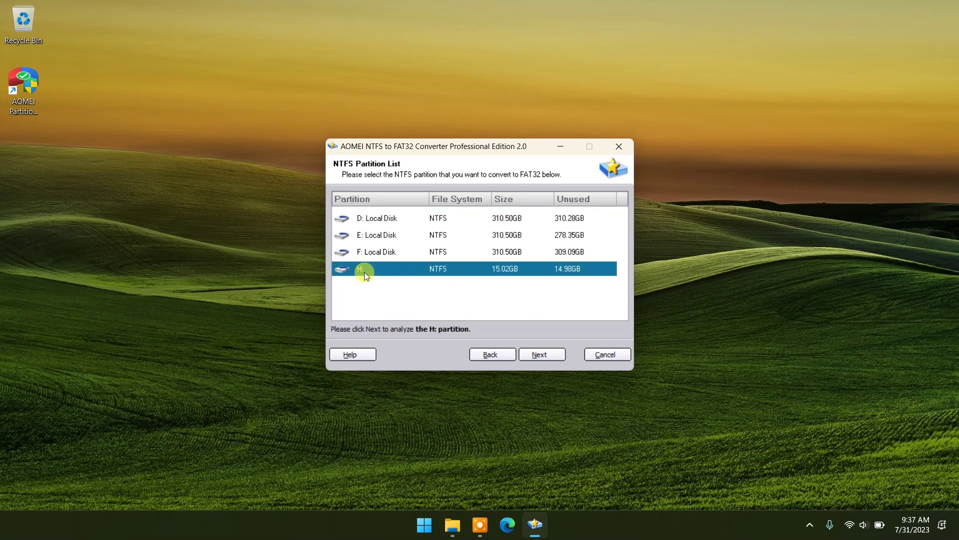
click(547, 355)
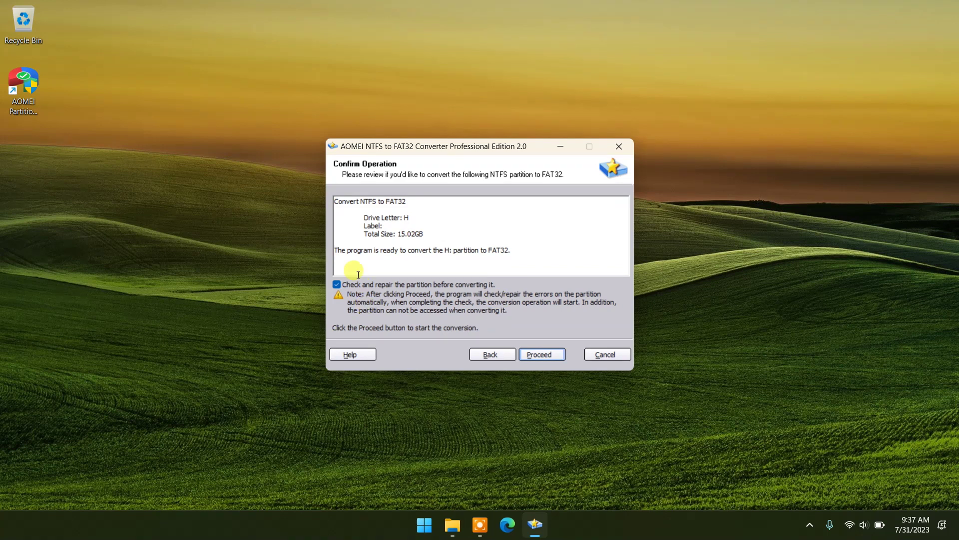
click(535, 353)
click(504, 288)
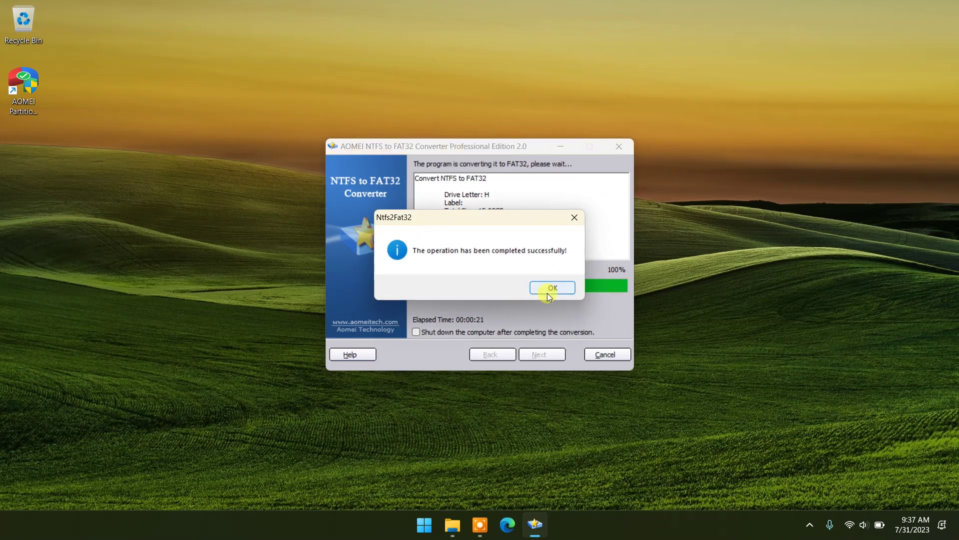
click(551, 288)
click(545, 355)
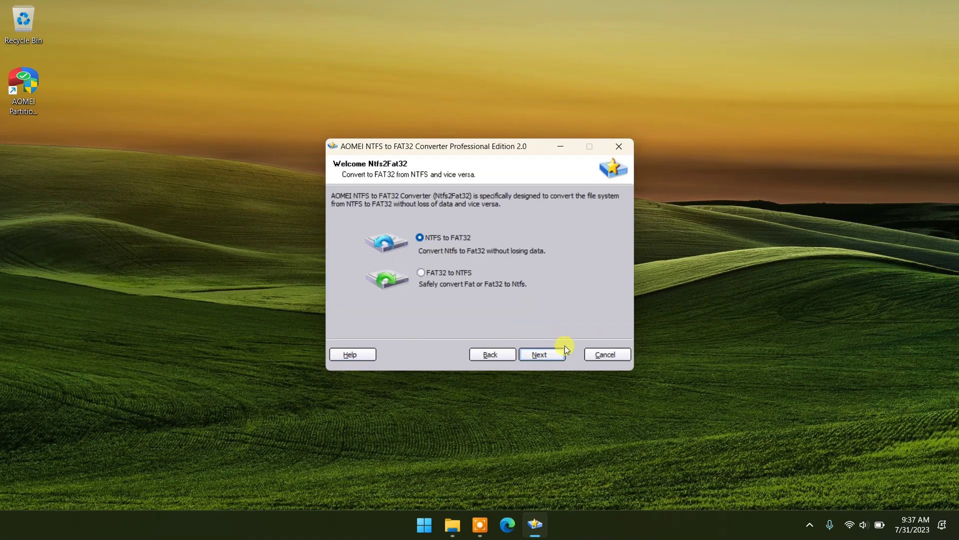
click(623, 151)
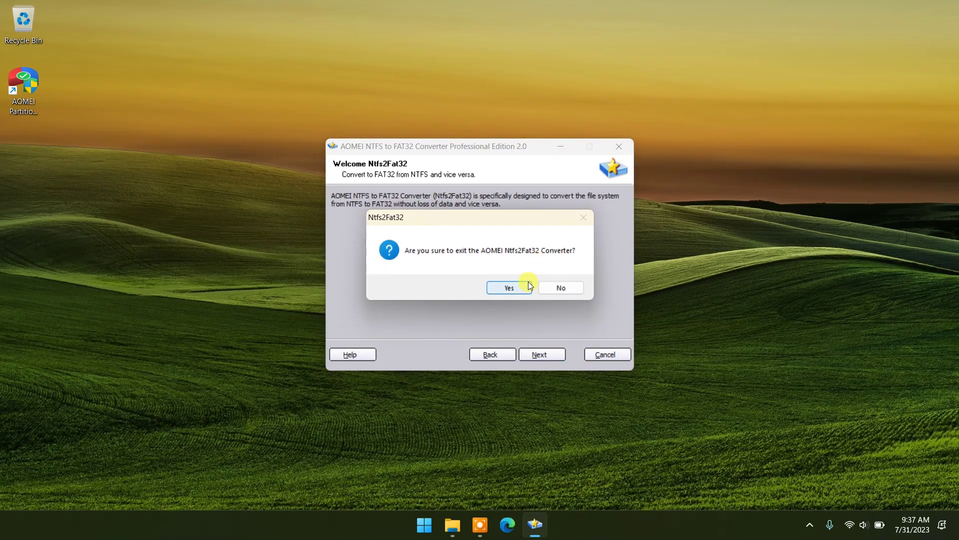
click(517, 291)
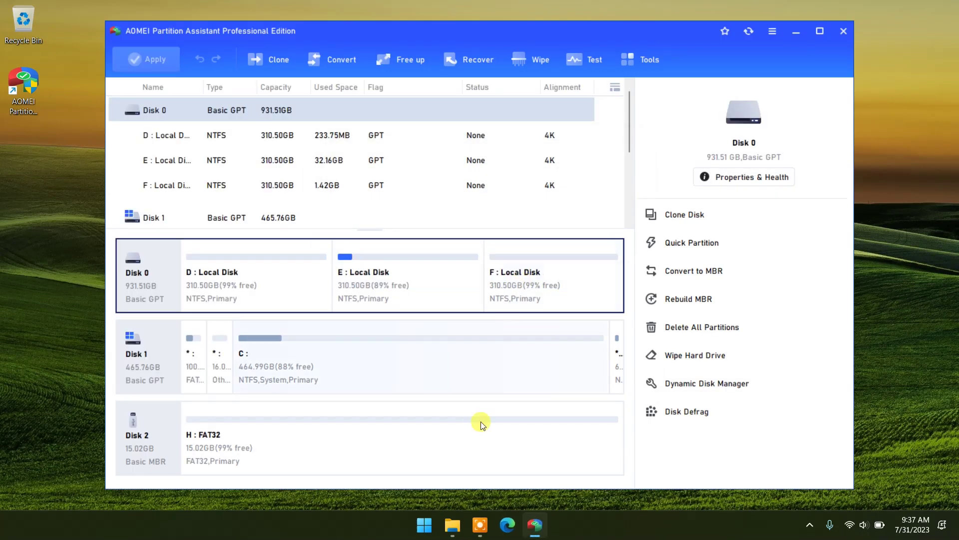
Select the FAT32 H: partition and launch Convert to NTFS/FAT32 again
click(205, 440)
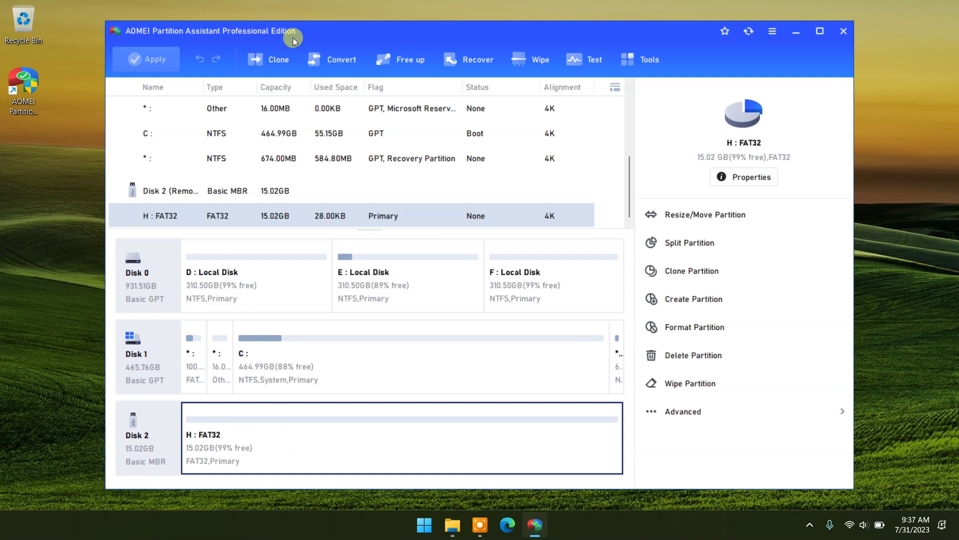
click(331, 60)
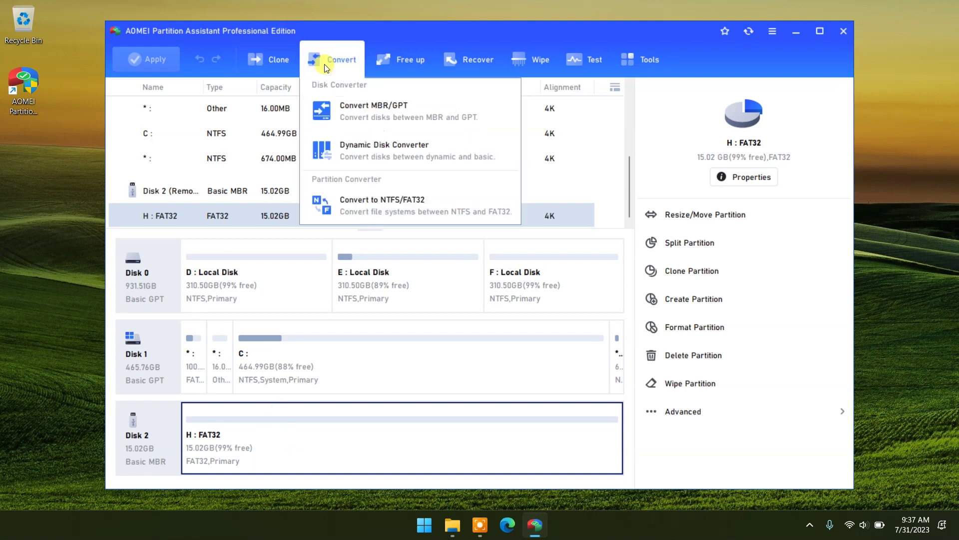
click(370, 208)
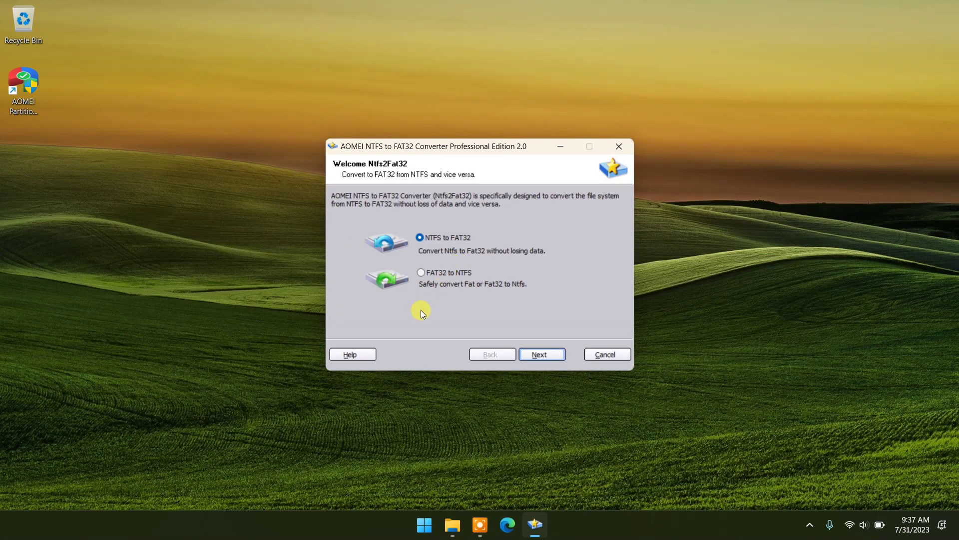
Run the FAT32 to NTFS conversion on partition H and exit the converter
click(421, 272)
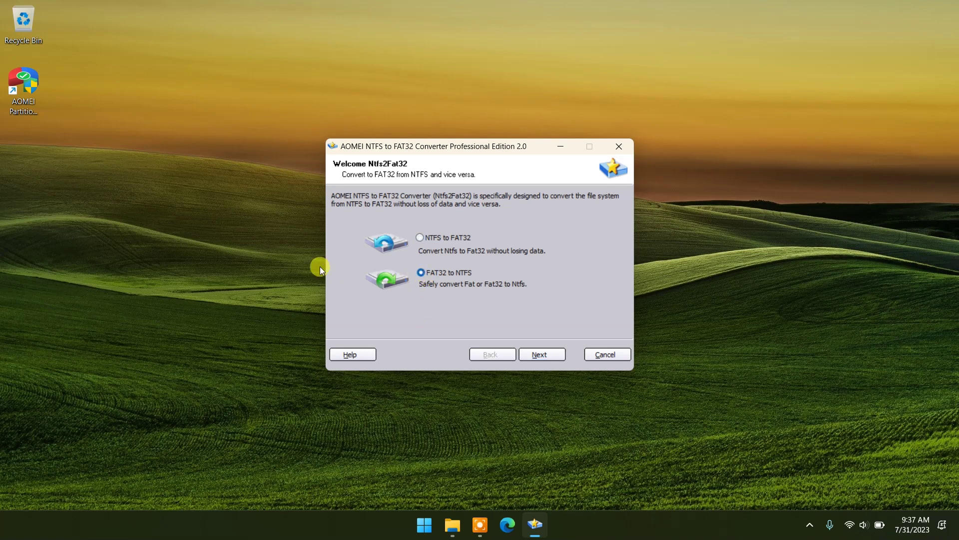
click(542, 355)
click(541, 349)
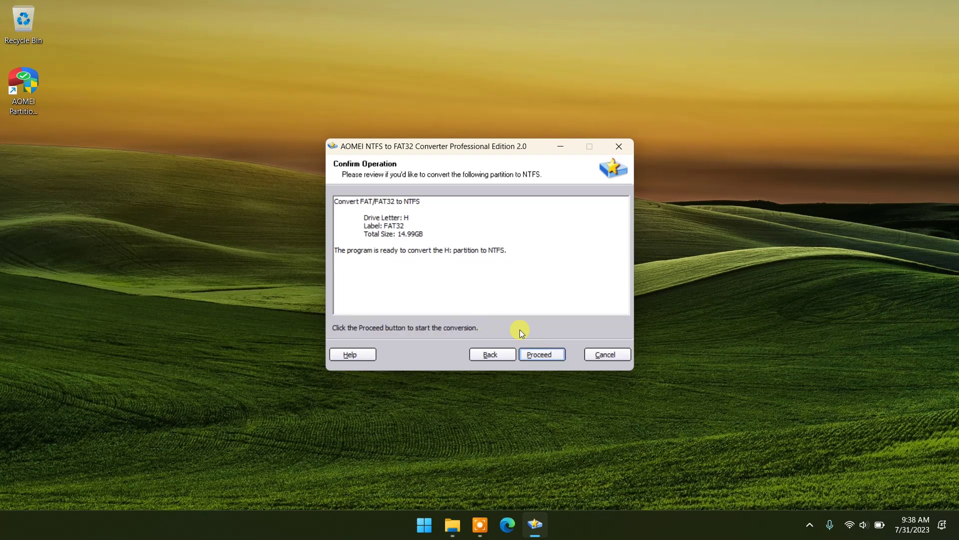
click(541, 352)
click(505, 288)
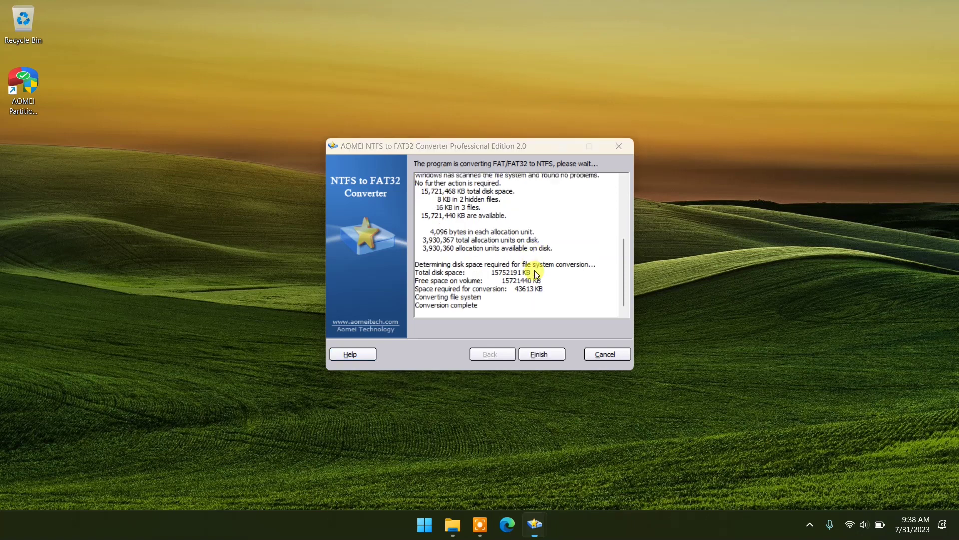
click(530, 301)
click(586, 356)
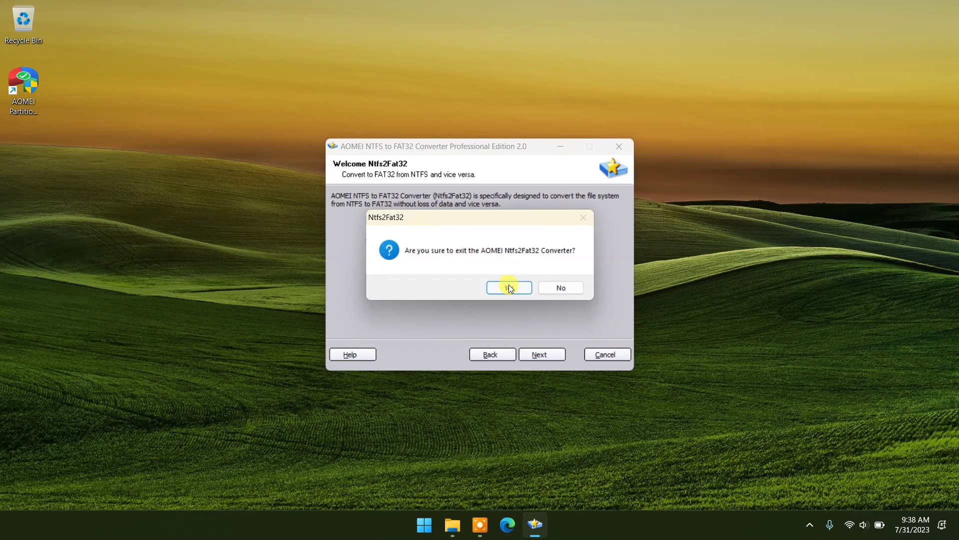
click(508, 286)
Check drive H:'s Properties in File Explorer's This PC to confirm it reports NTFS
click(453, 525)
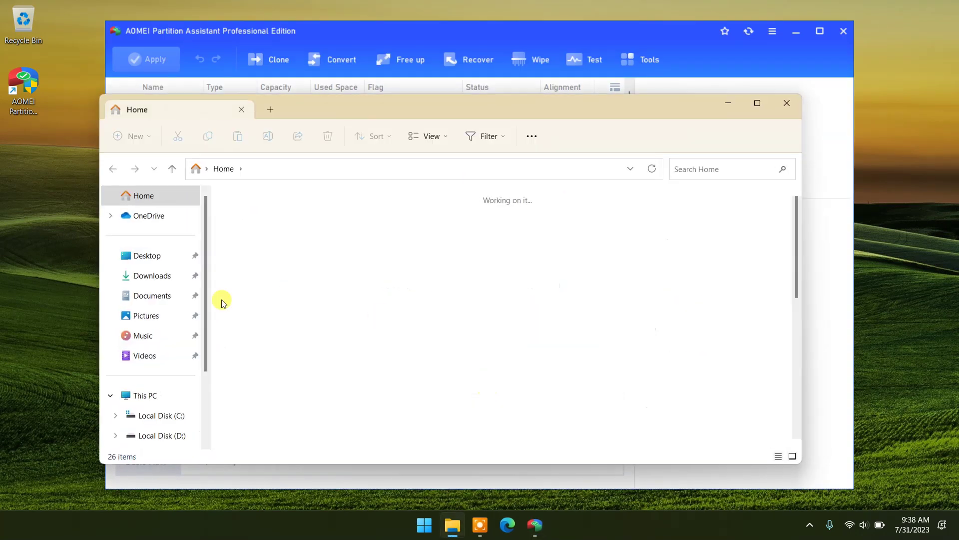
click(147, 395)
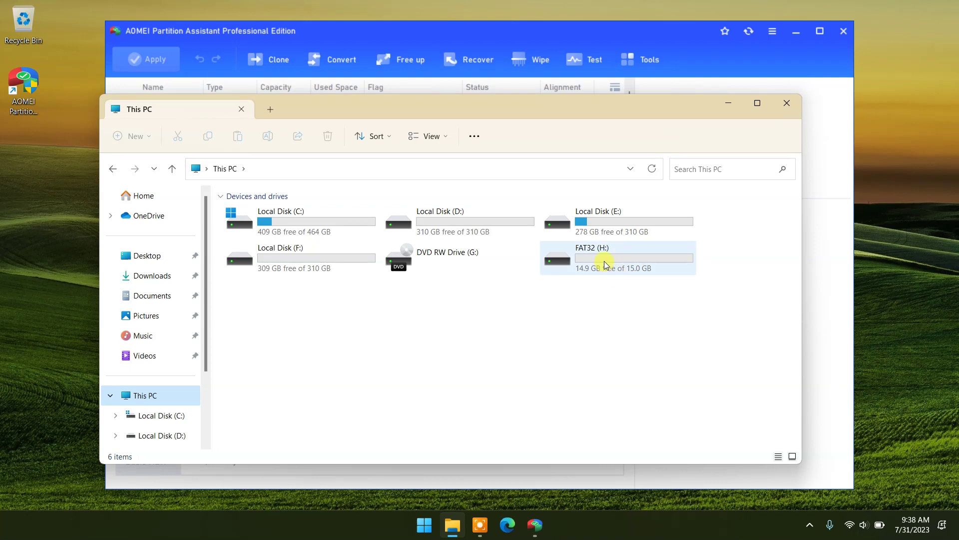
right_click(599, 257)
click(645, 212)
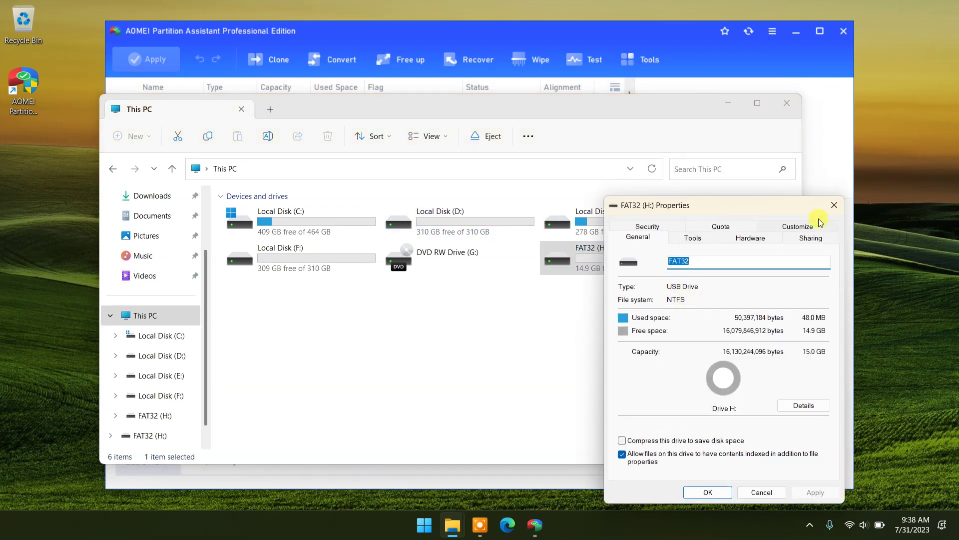
click(834, 205)
Change partition H's label to 'NTFS P7' through Advanced > Change Label
click(619, 38)
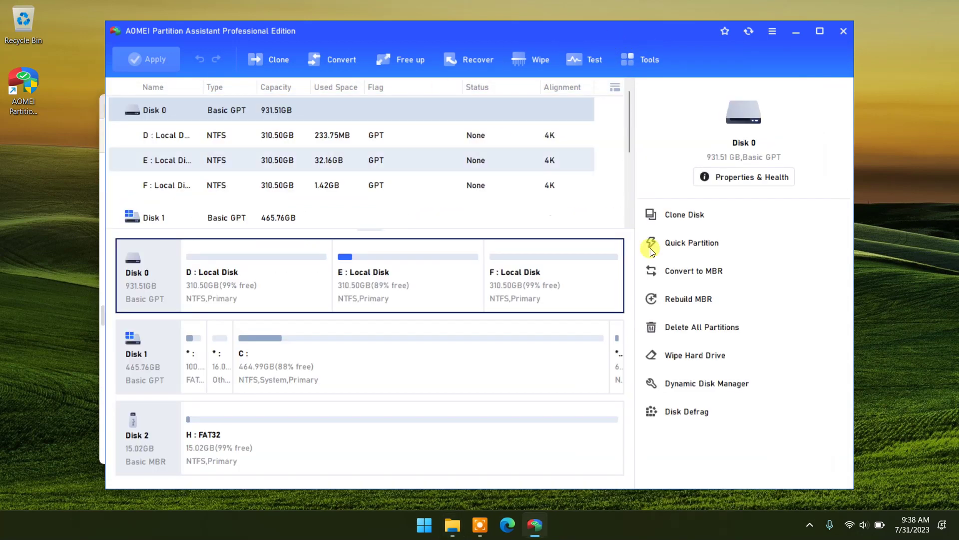
click(259, 436)
right_click(491, 442)
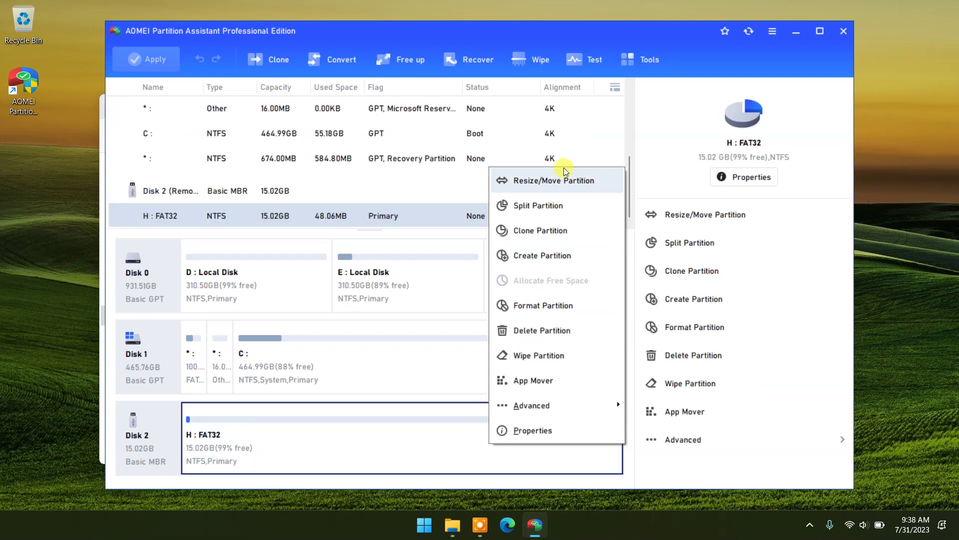
mouse_move(538, 404)
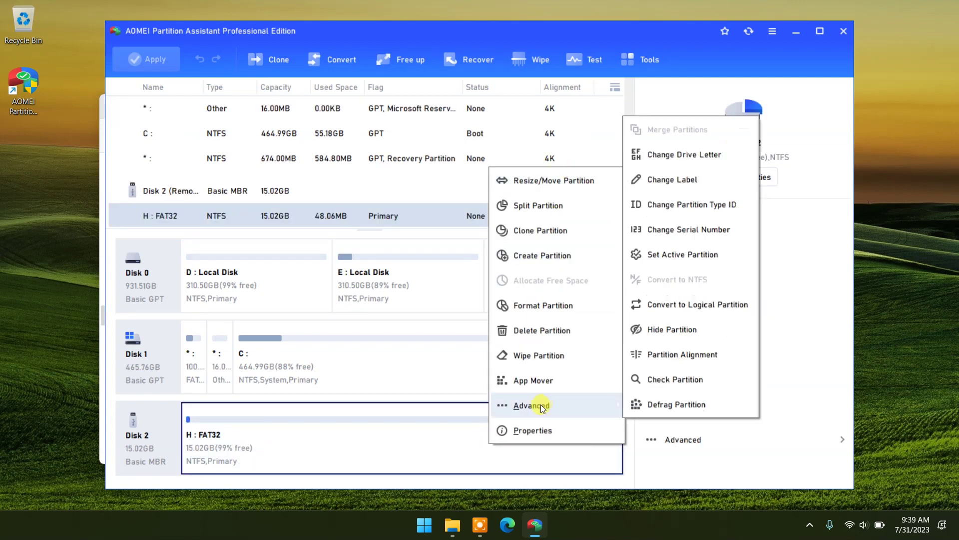
click(675, 180)
text(NTFS P7)
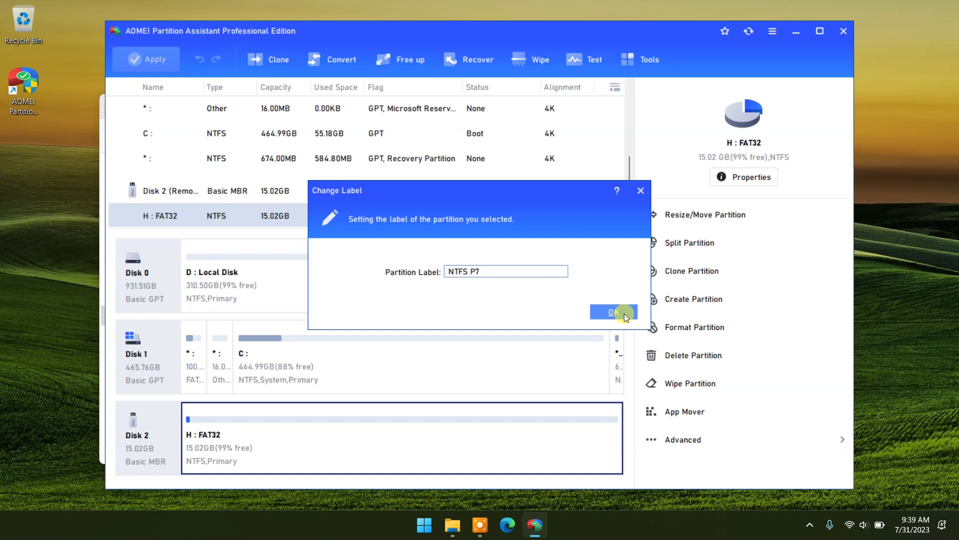
click(625, 313)
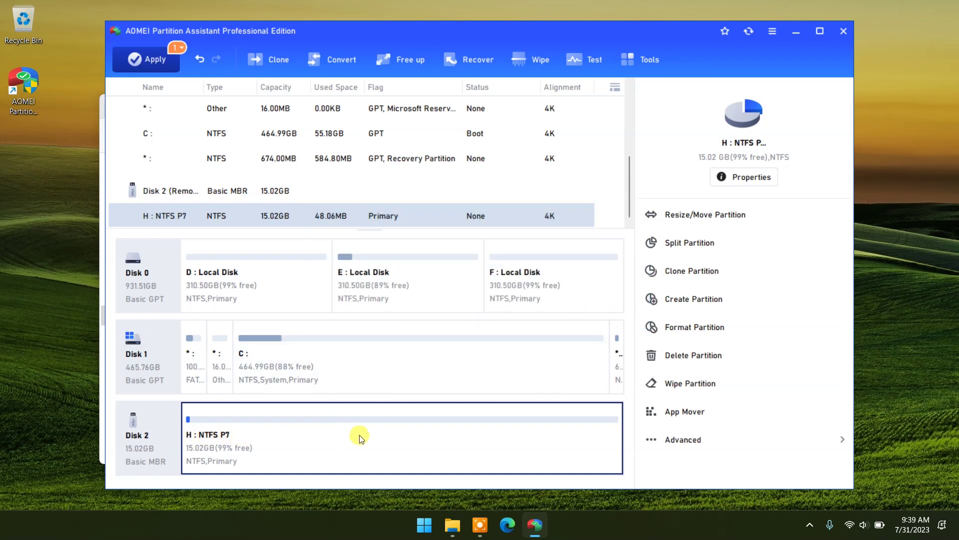
Open the properties of the C: system partition to review its details
click(398, 360)
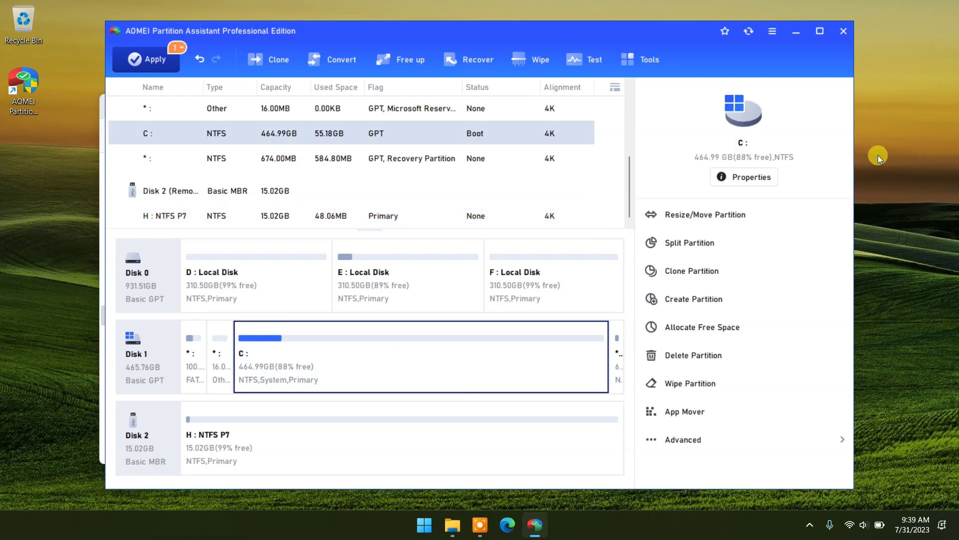
click(777, 180)
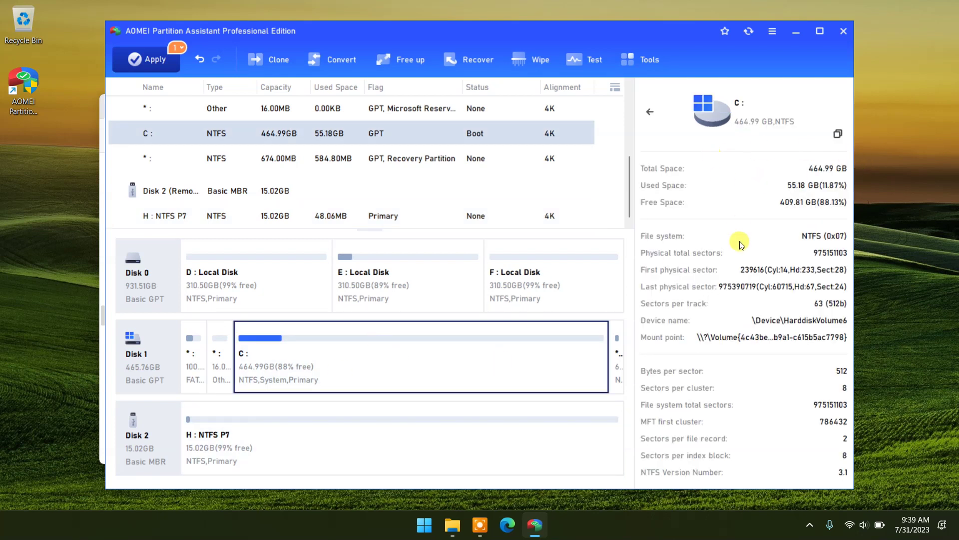
scroll(741, 244, up, 3)
Exit Partition Assistant without applying the pending relabel, then close File Explorer
click(843, 31)
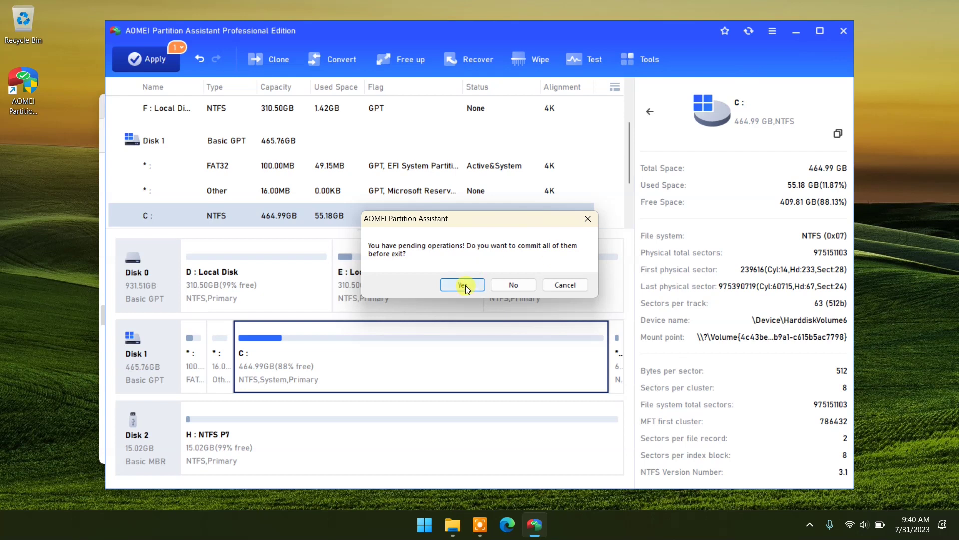
click(506, 285)
click(788, 103)
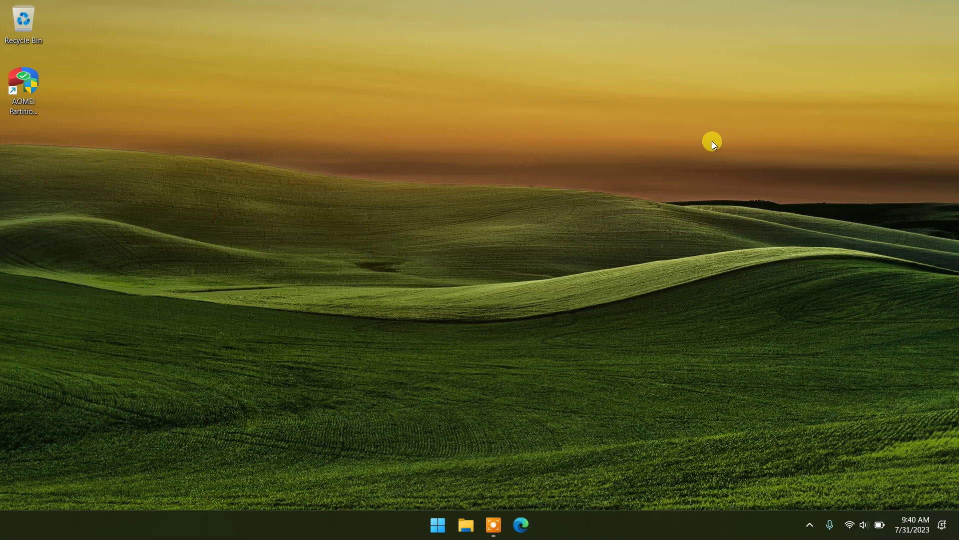